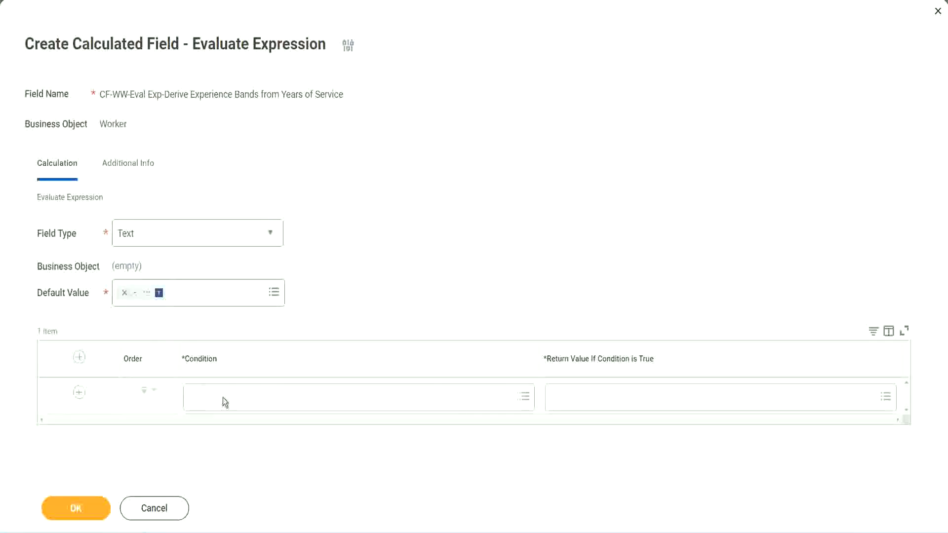
Copy the Field 1 name from the Notepad++ notes and set the first row's condition to CF-WW-TF-Length of Service between 0 and 7 years
left_click(224, 400)
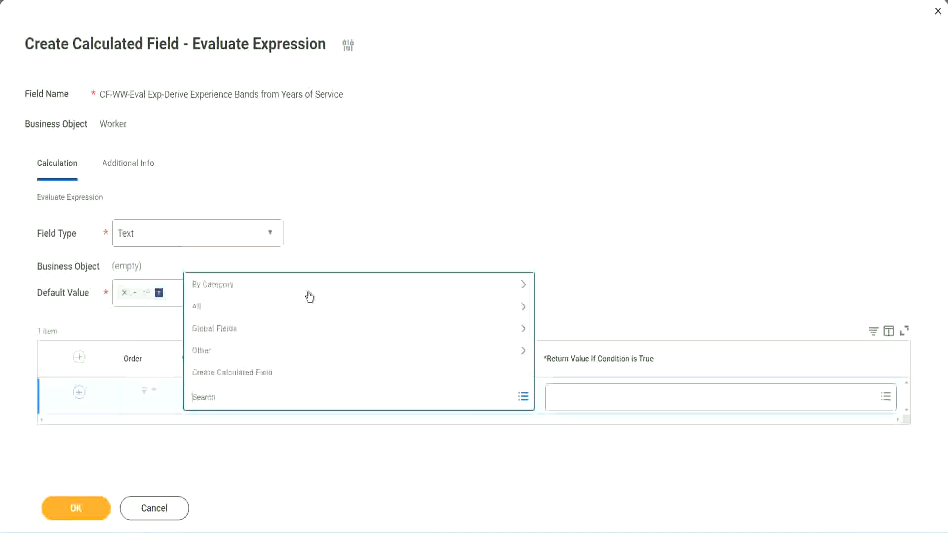
left_click(362, 220)
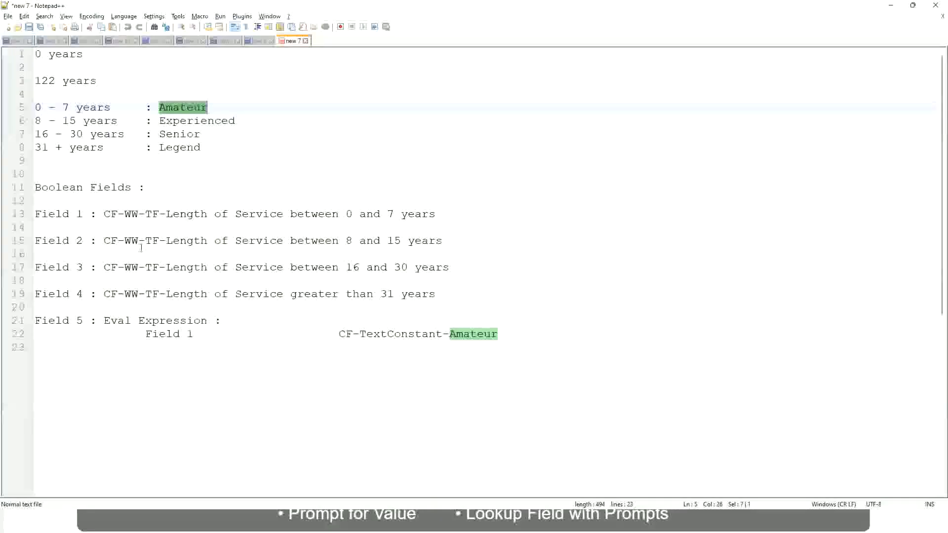
left_click_drag(103, 214, 436, 218)
key("ctrl+c")
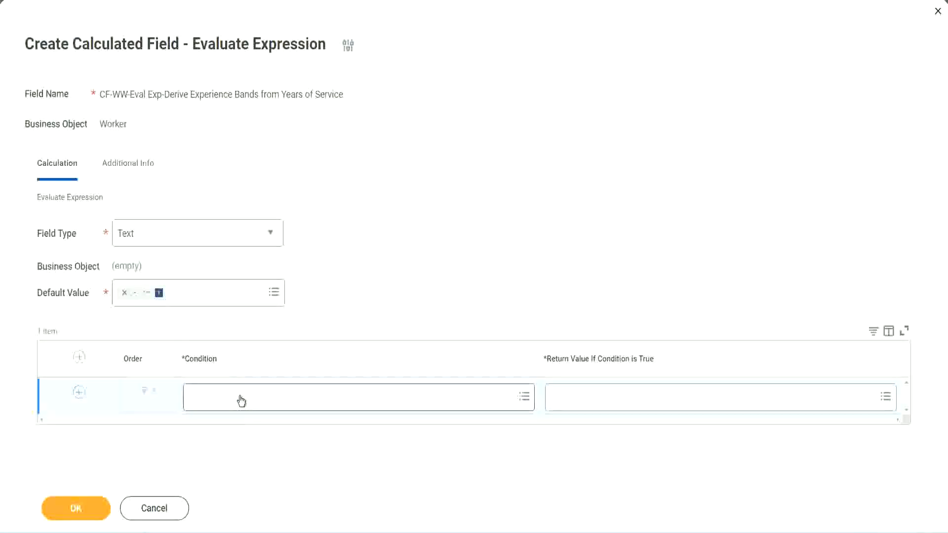
left_click(241, 401)
key("ctrl+v")
key("Return")
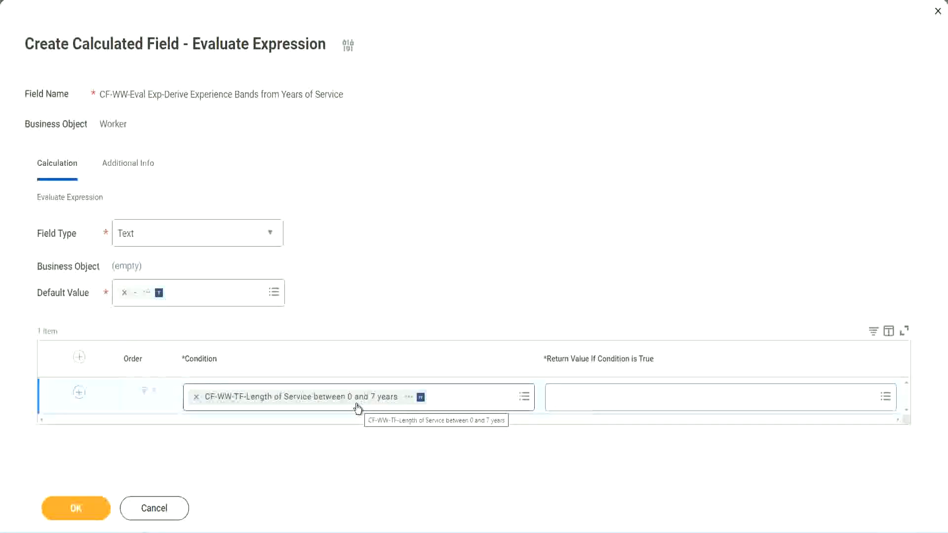
left_click(616, 404)
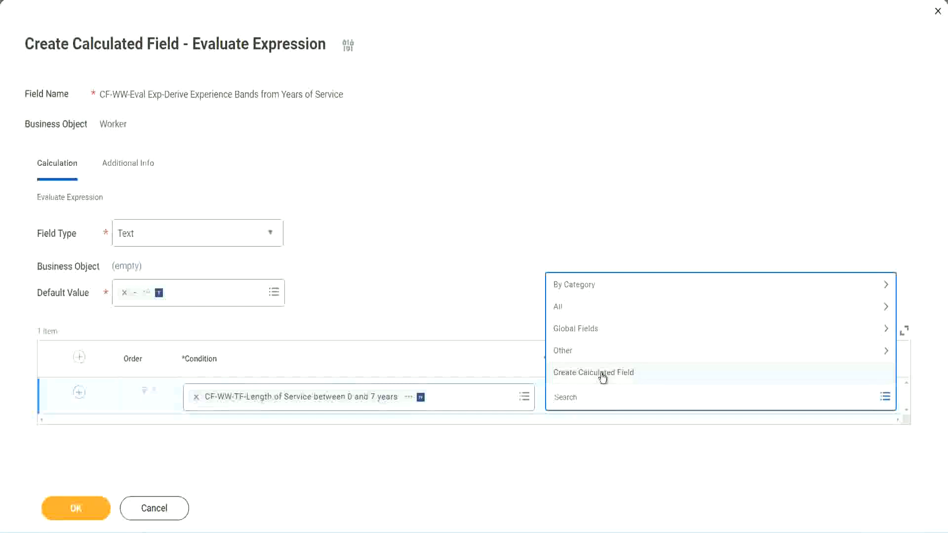
left_click(550, 245)
left_click(571, 397)
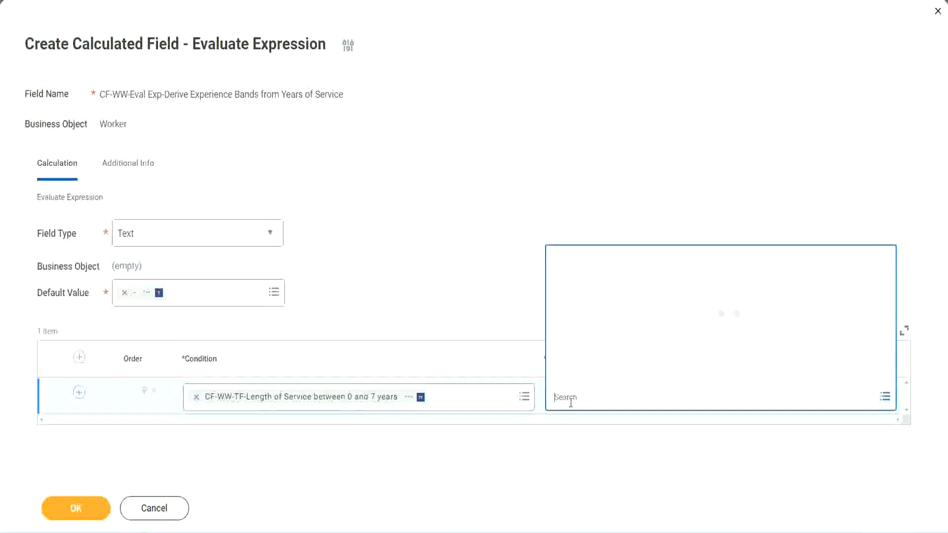
type("Amaterue")
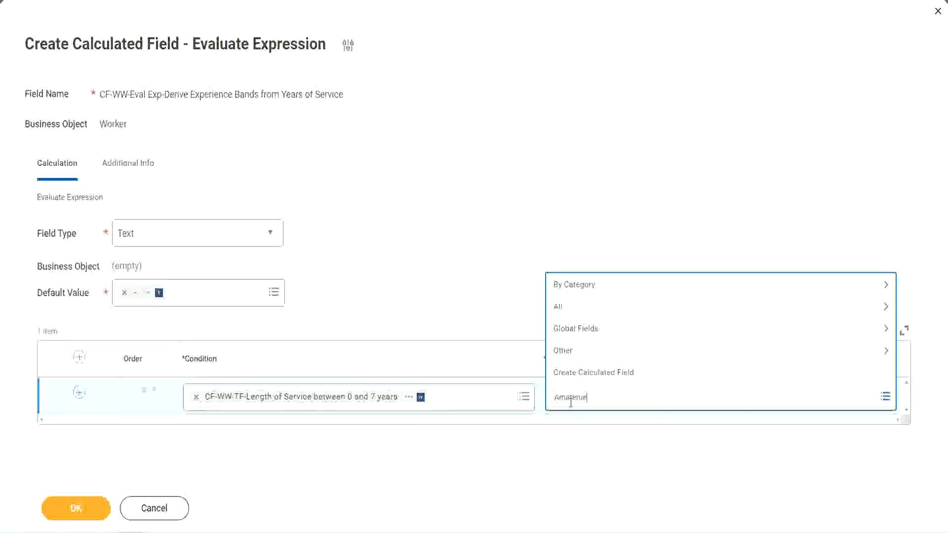
left_click(479, 289)
left_click(597, 399)
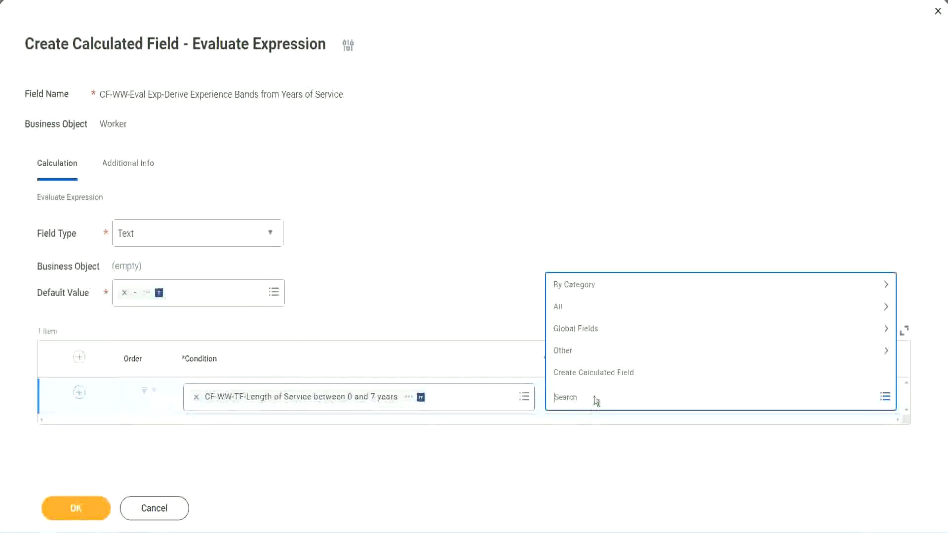
left_click(478, 286)
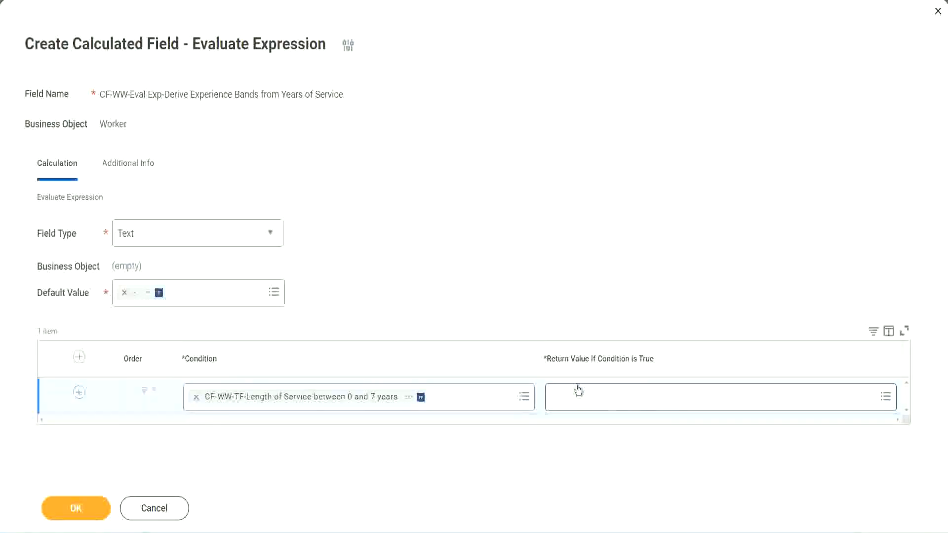
Start a new calculated field for the first row's return value and name it CF-WW-TC-Amateur
left_click(615, 397)
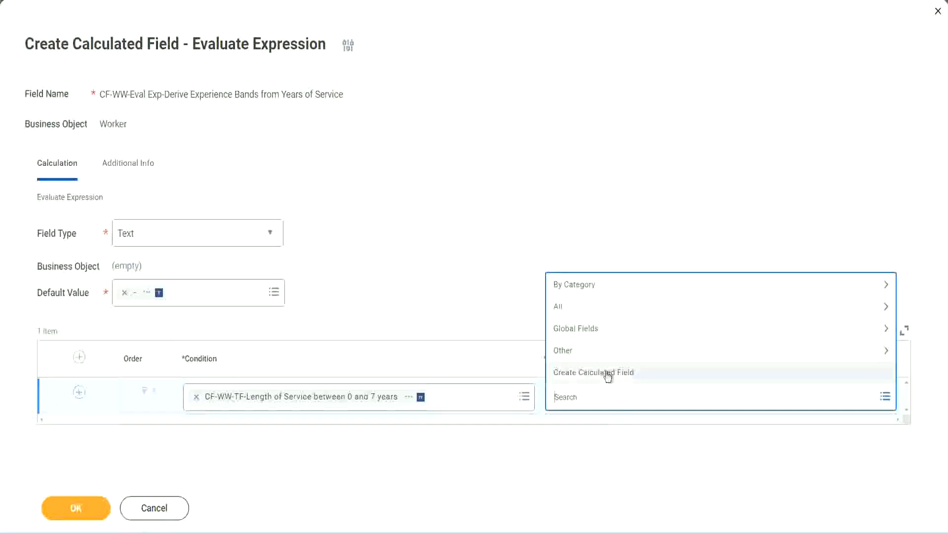
left_click(607, 375)
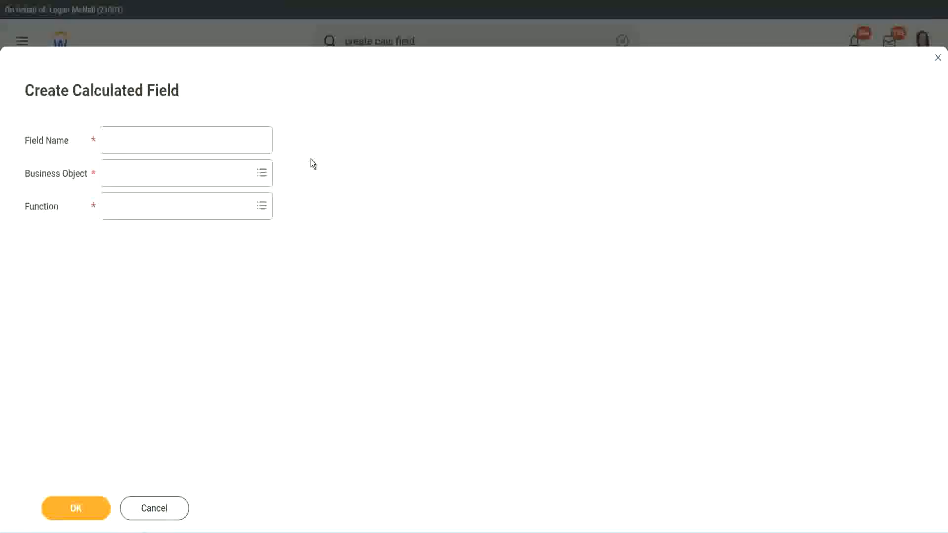
left_click(117, 141)
type("CF")
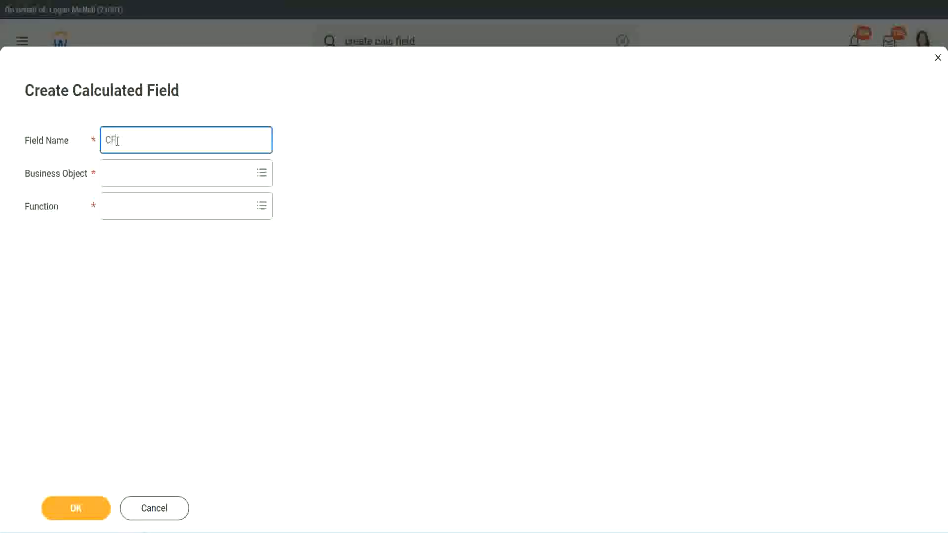
type("_TC")
type("-Am")
type("ateur")
left_click(119, 140)
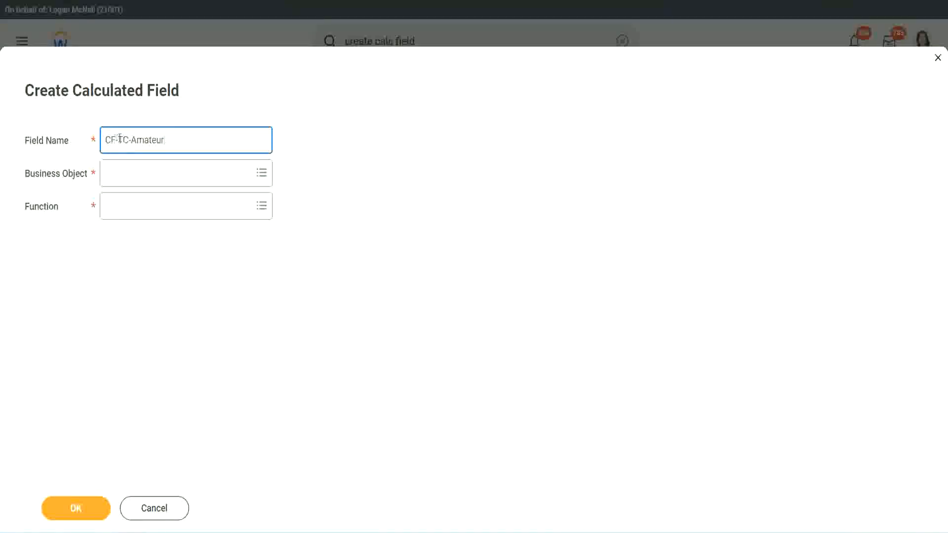
type("WW")
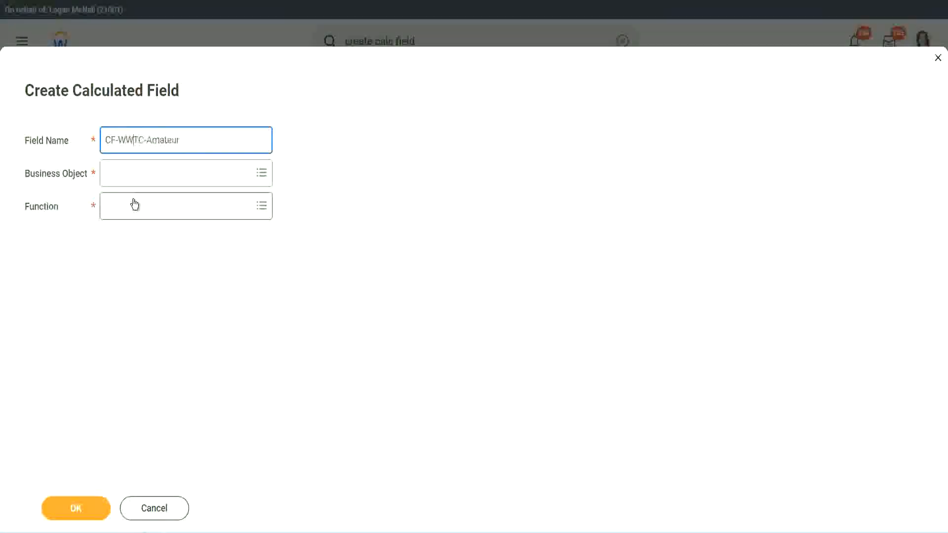
type("-")
Set the new calculated field's business object to Global
left_click(135, 173)
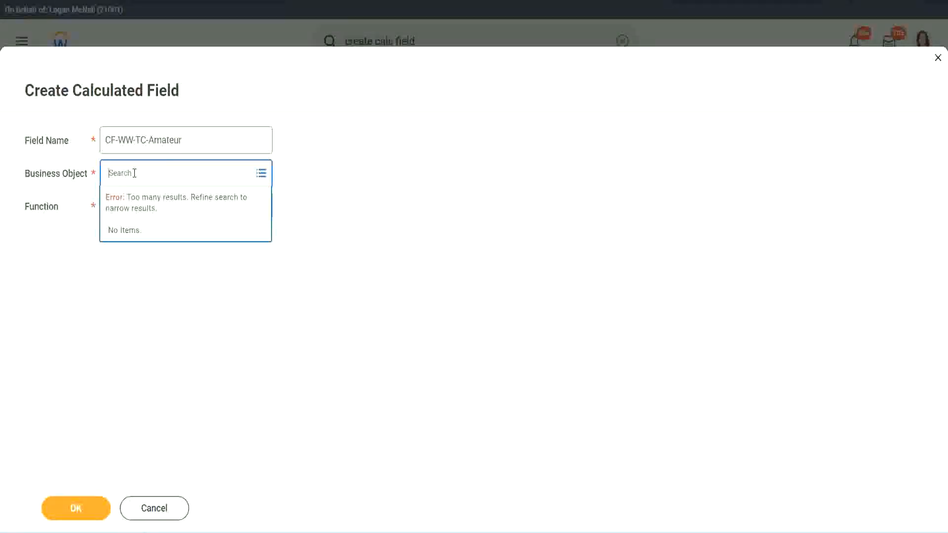
type("worker")
key("BackSpace")
key("BackSpace")
key("BackSpace")
key("BackSpace")
key("BackSpace")
key("BackSpace")
type("glob")
key("Return")
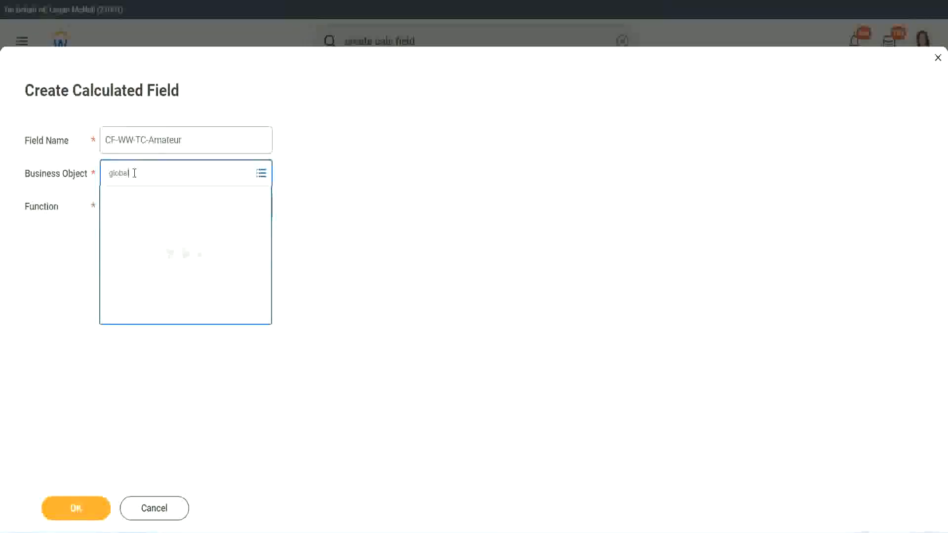
left_click(149, 235)
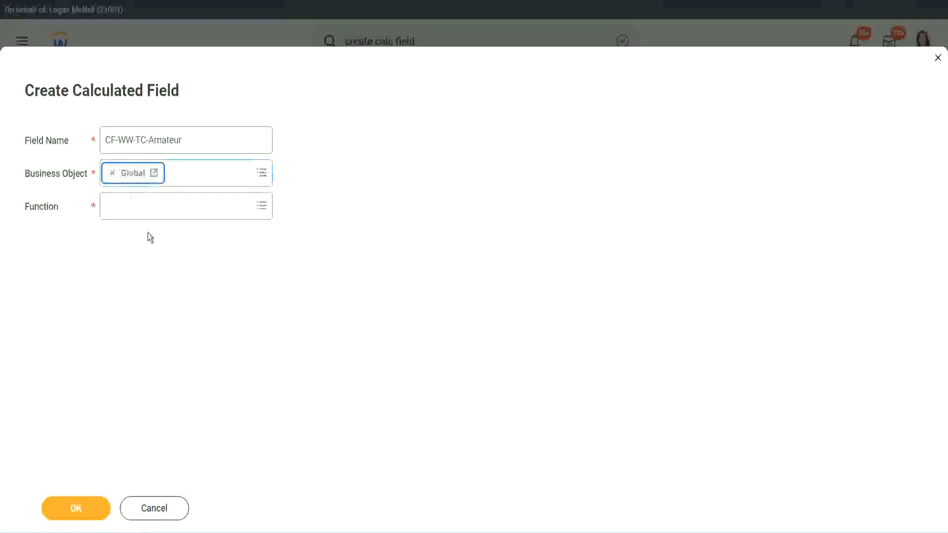
left_click_drag(188, 139, 103, 141)
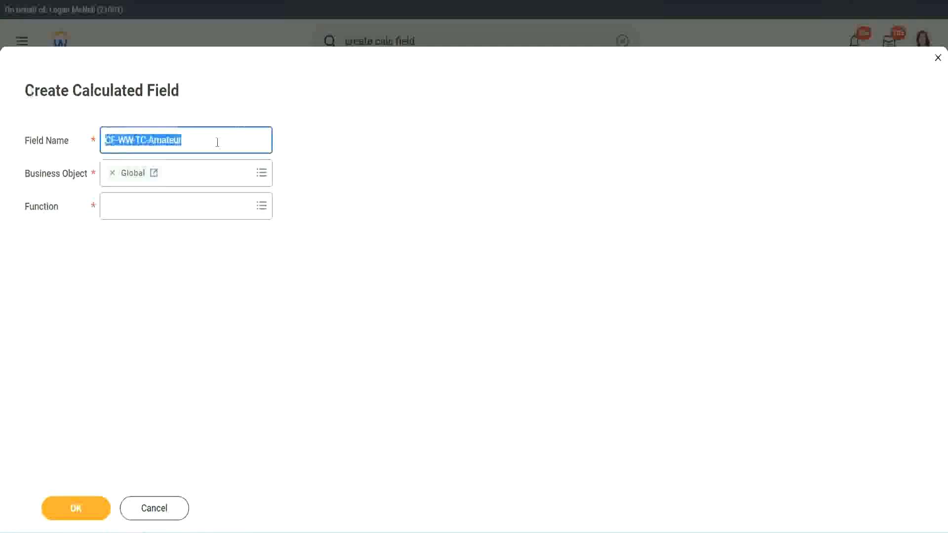
left_click(205, 143)
double_click(186, 138)
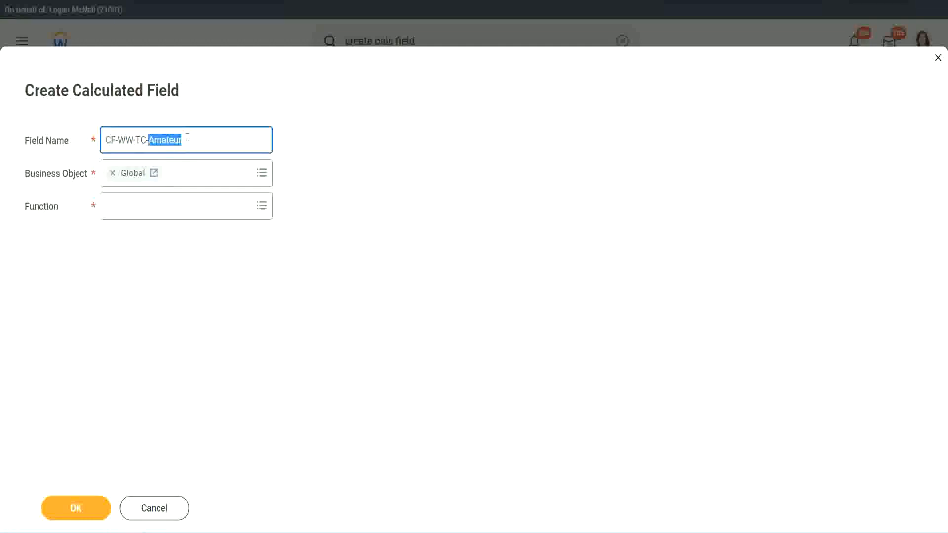
left_click(197, 138)
double_click(177, 141)
Choose Text Constant as the function of the new calculated field and continue to its definition
left_click(133, 205)
type("text const")
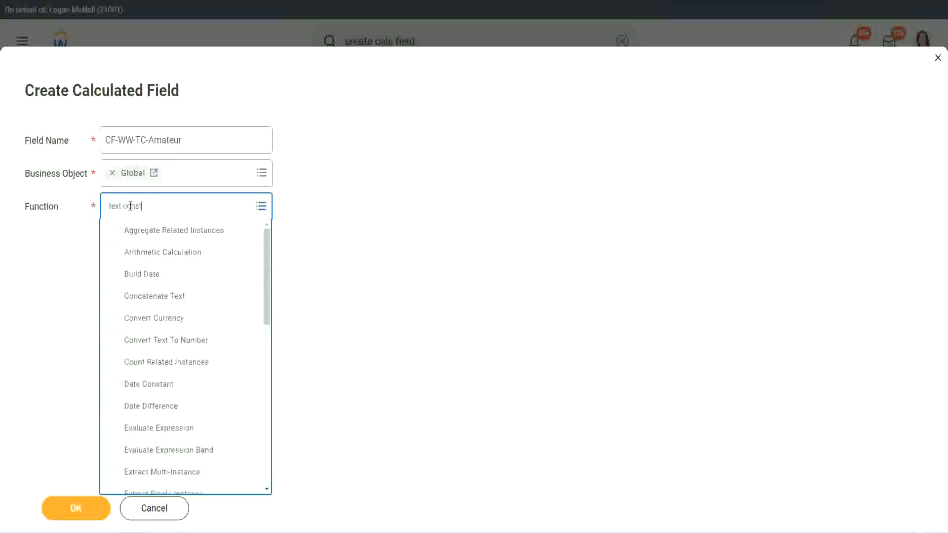
key("Return")
left_click(77, 514)
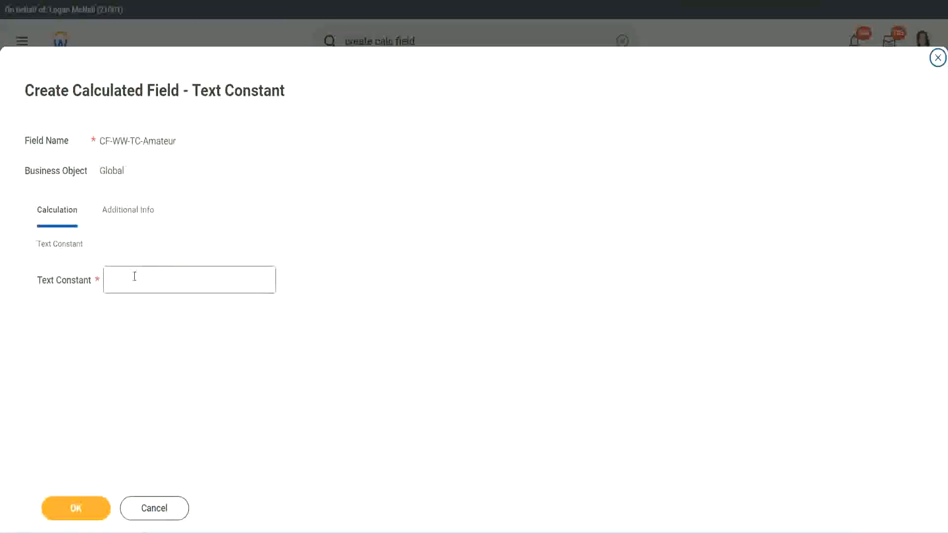
Set the text constant to Amateur and save the calculated field
left_click(155, 278)
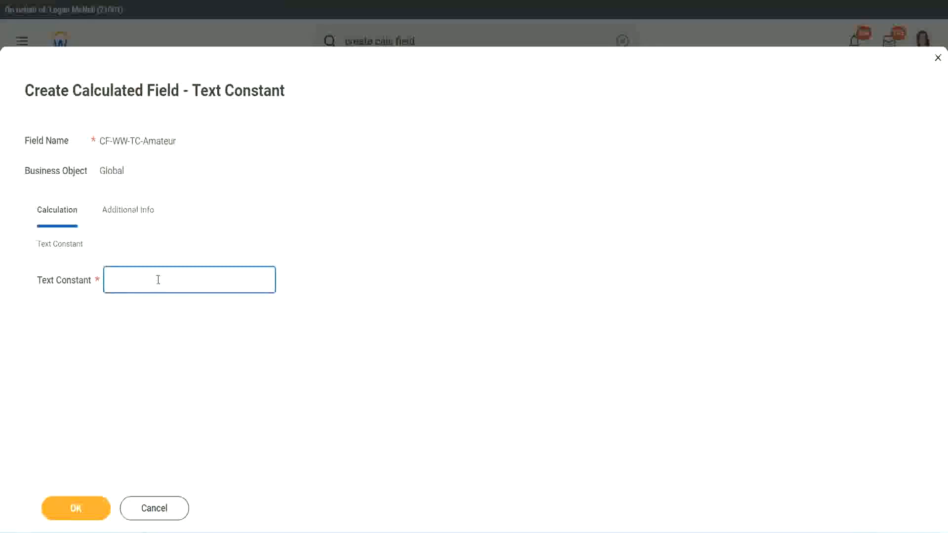
type("Amateur")
left_click(73, 508)
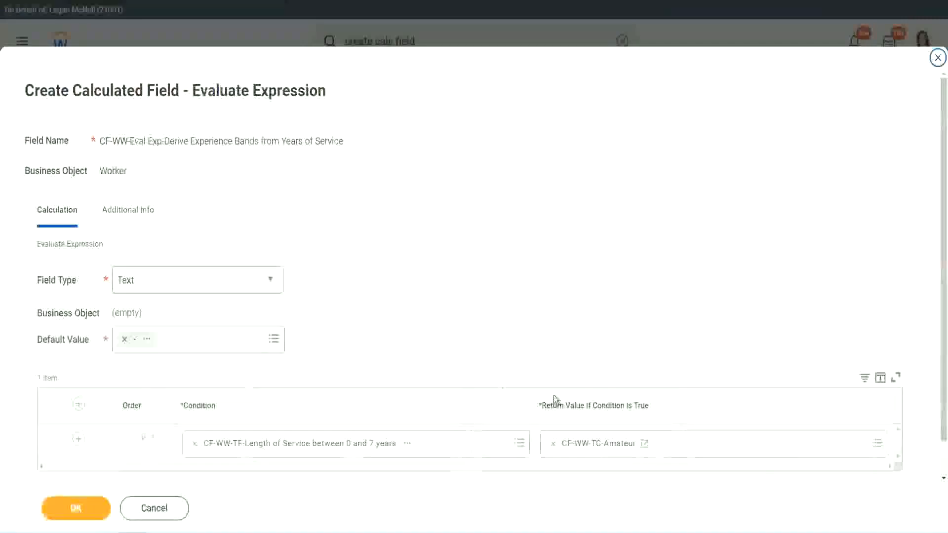
Copy the text of the CF-WW-TC-Amateur return value and add three more rows to the condition table
right_click(589, 447)
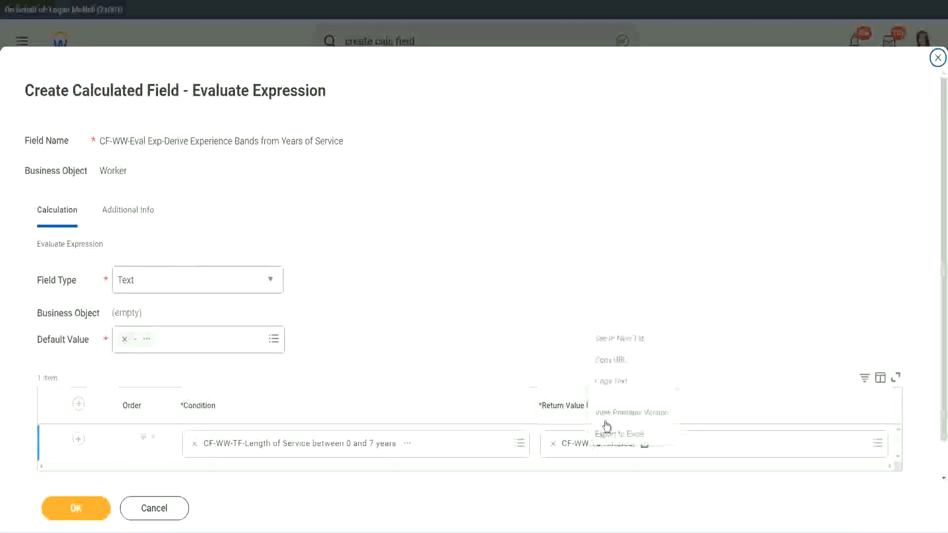
left_click(619, 382)
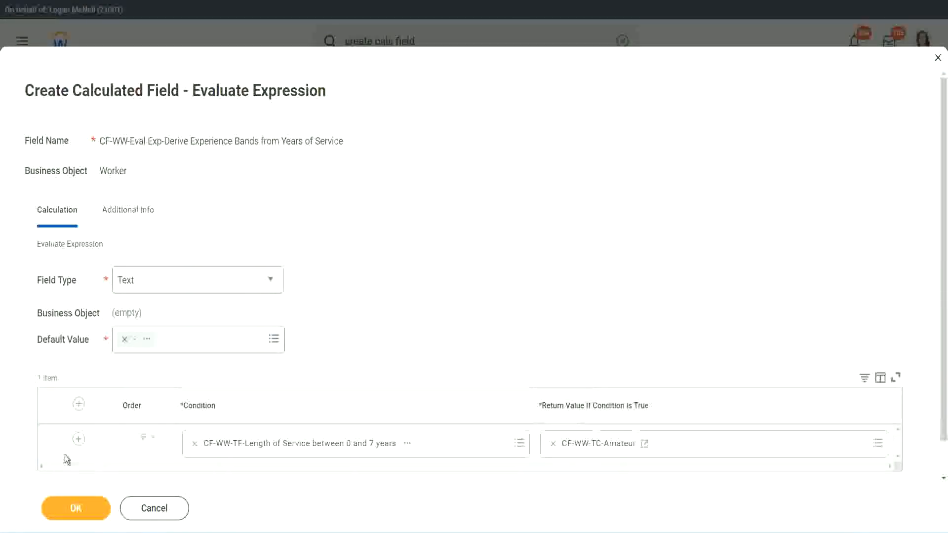
left_click(78, 441)
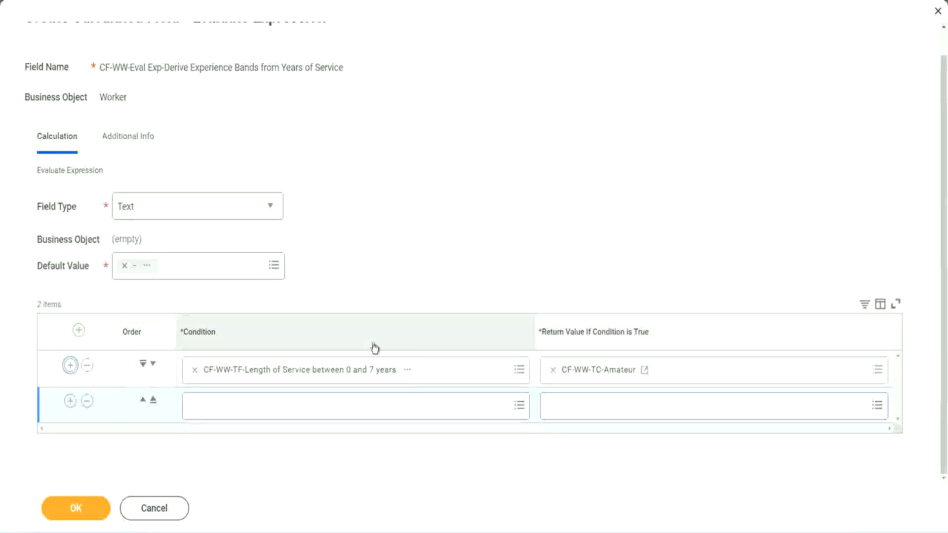
left_click(69, 404)
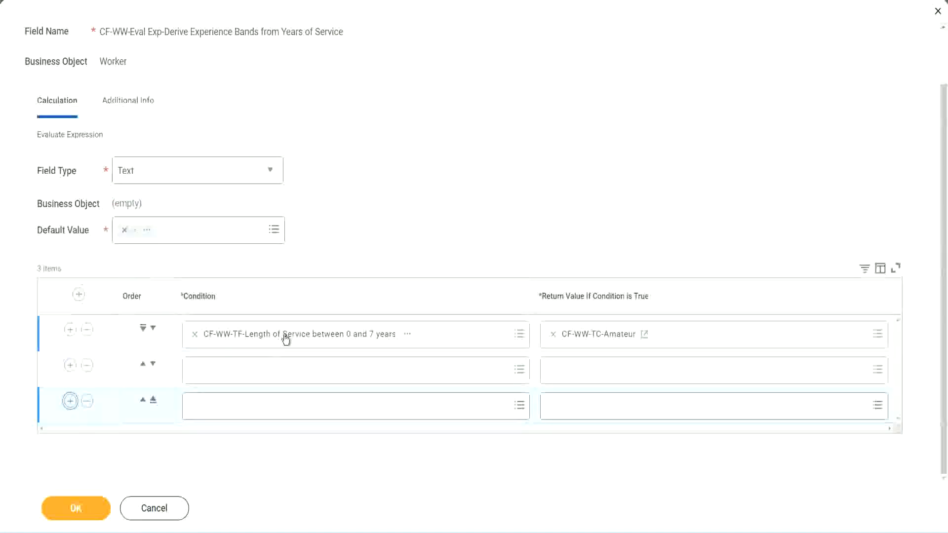
Set the second row's condition to CF-WW-TF-Length of Service between 8 and 15 years
left_click(234, 375)
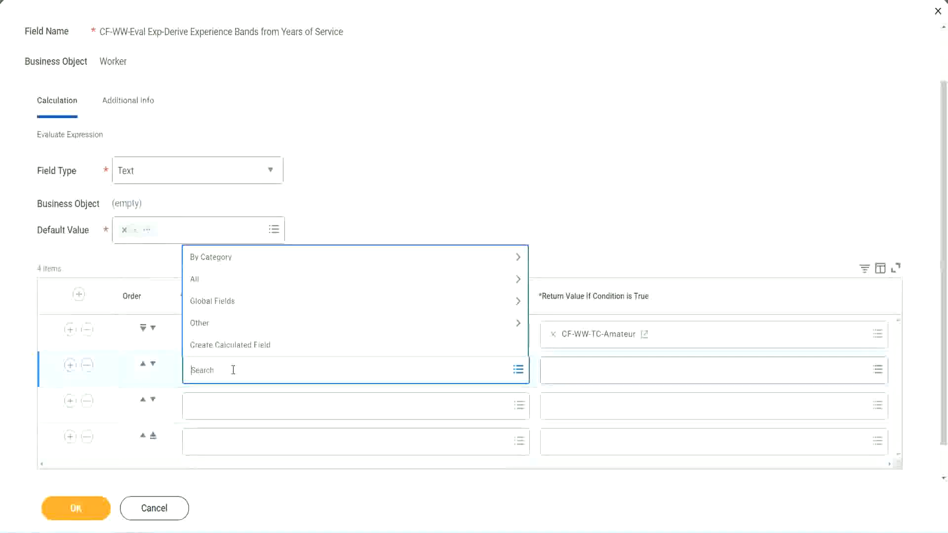
type("cf-ww")
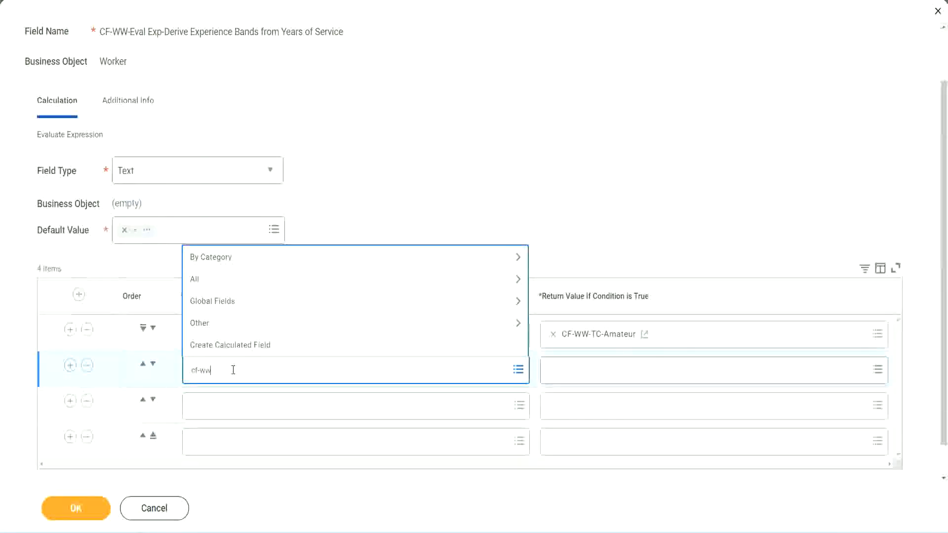
type("-tf")
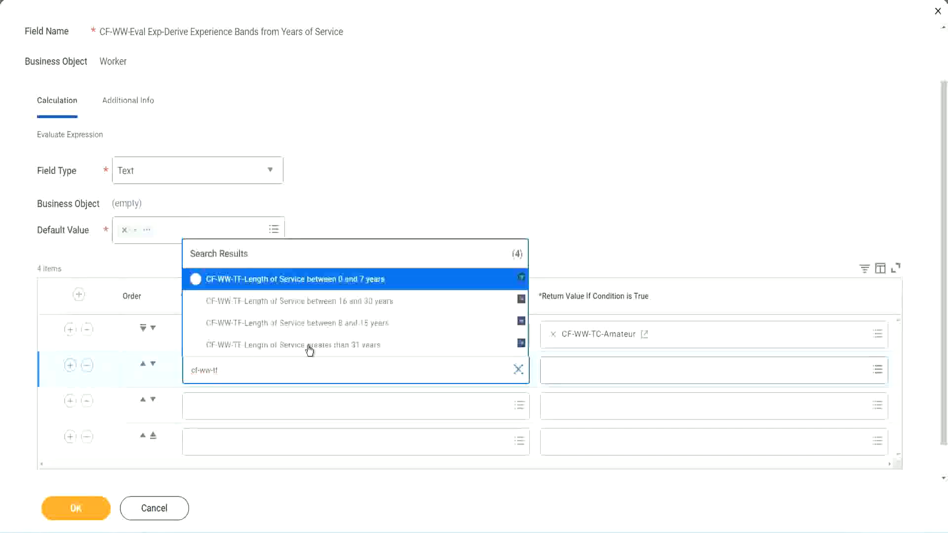
left_click(364, 325)
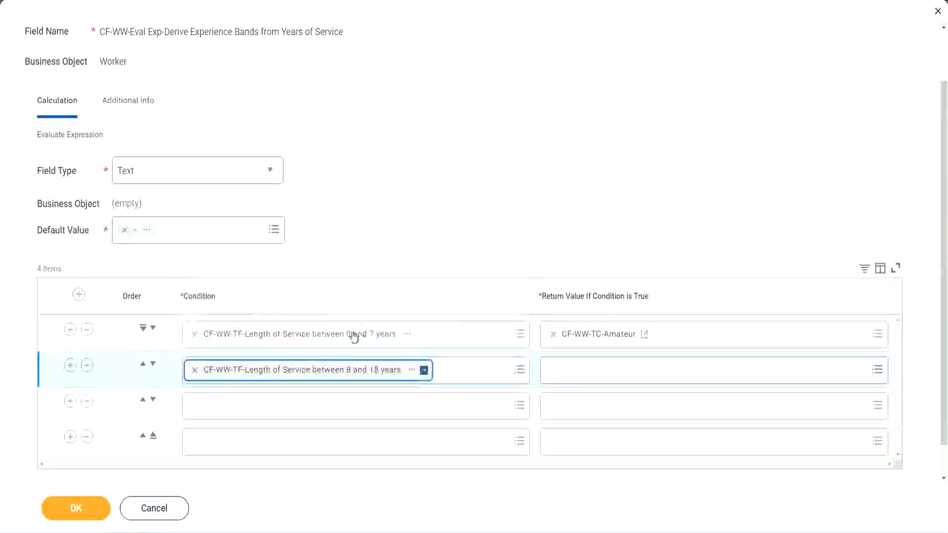
Set the third row's condition to CF-WW-TF-Length of Service between 16 and 30 years
left_click(239, 405)
type("cf")
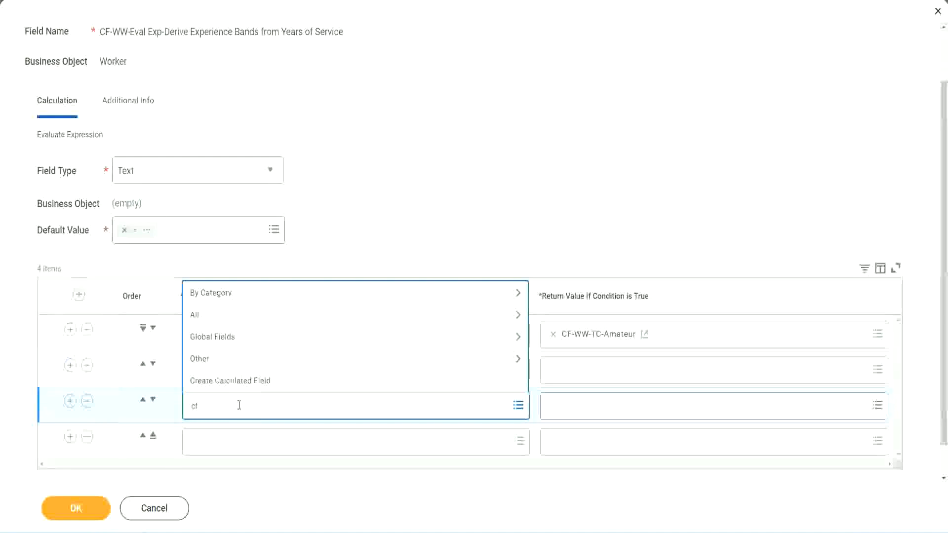
type("-ww-tf")
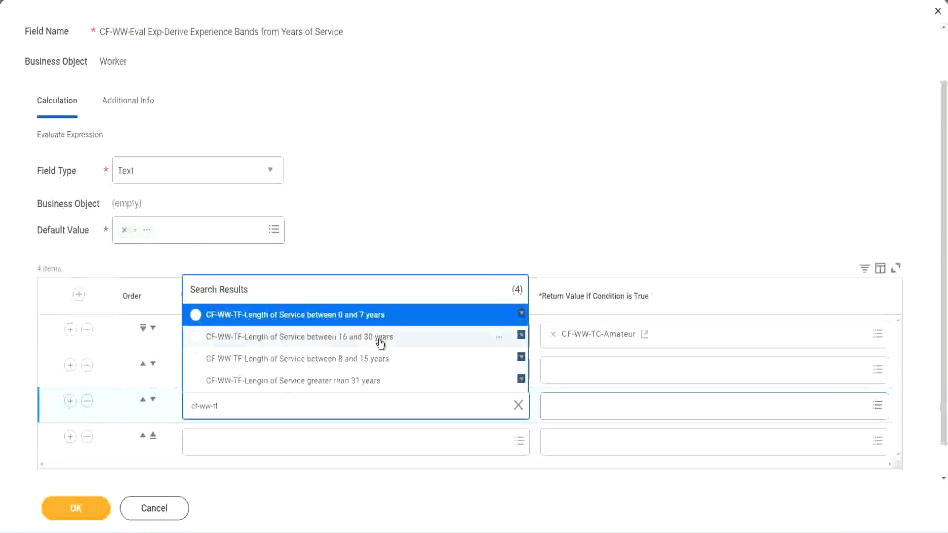
left_click(380, 340)
Set the fourth row's condition to CF-WW-TF-Length of Service greater than 31 years
left_click(224, 443)
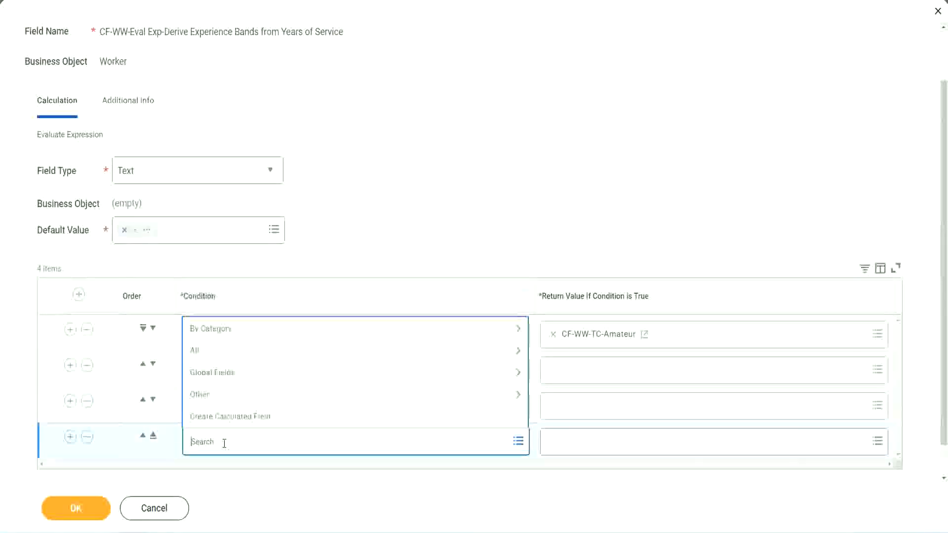
type("cf-ww")
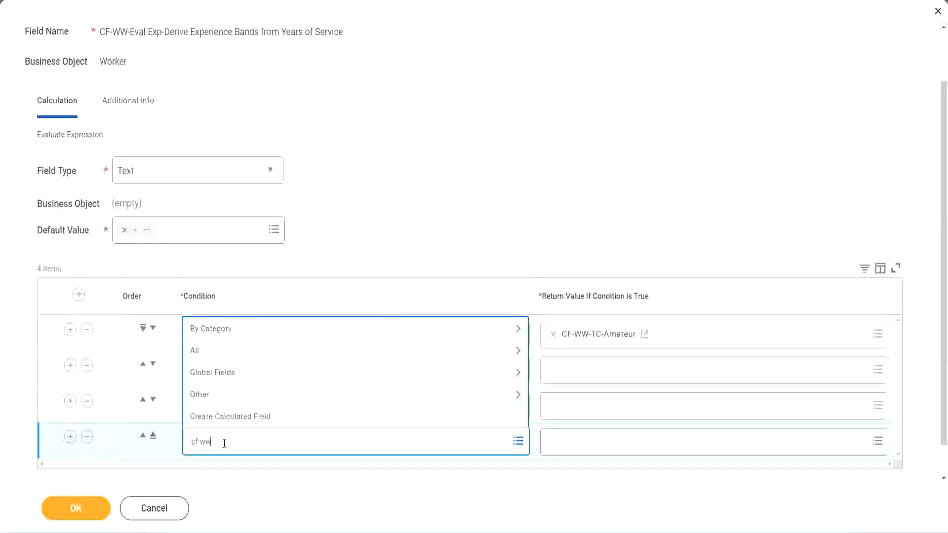
type(" tf 31")
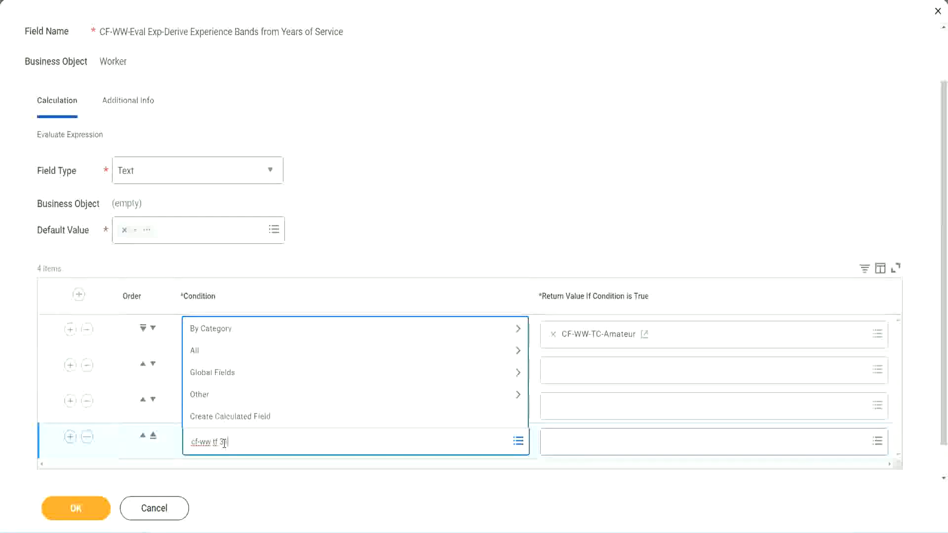
key("Return")
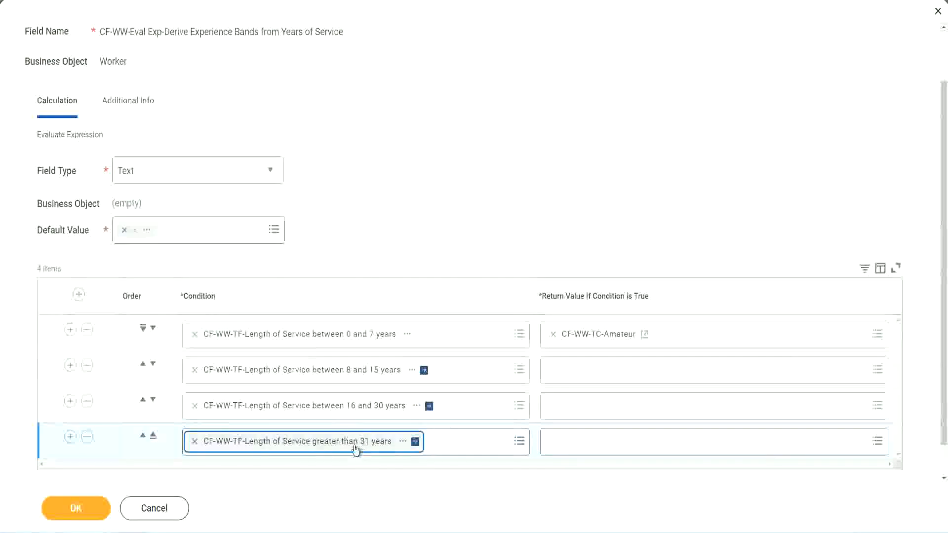
left_click(425, 204)
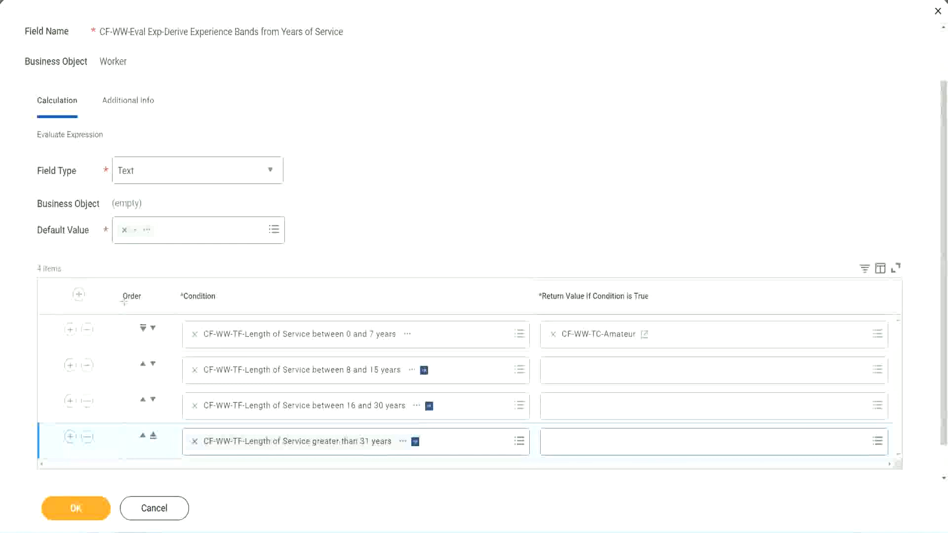
Try the 8 to 15 years condition above and back below the 0 to 7 years row, and recopy the CF-WW-TC-Amateur text
left_click_drag(106, 289, 105, 390)
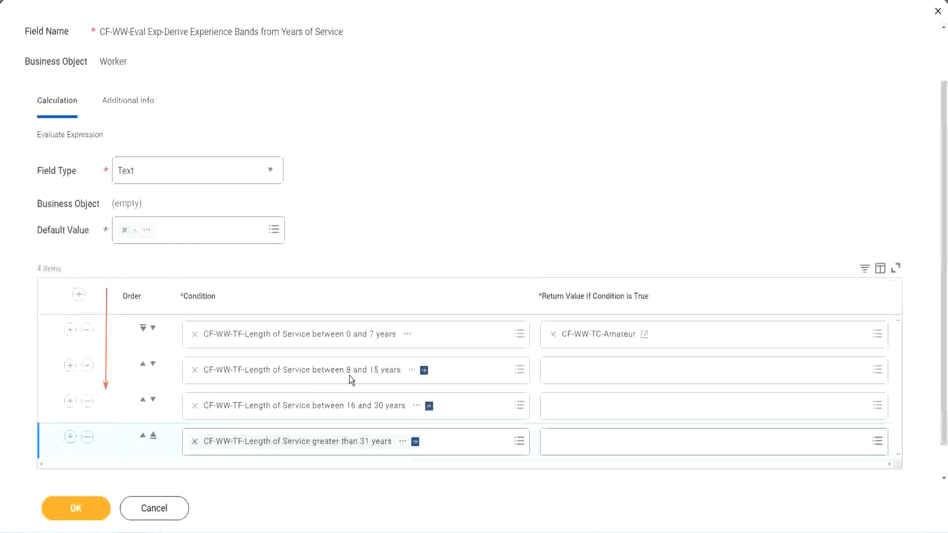
left_click(144, 366)
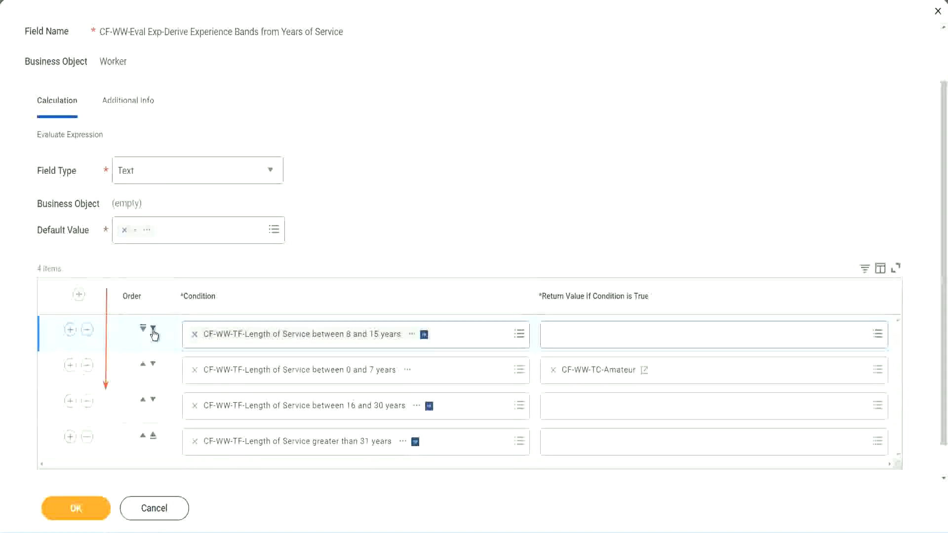
left_click(153, 328)
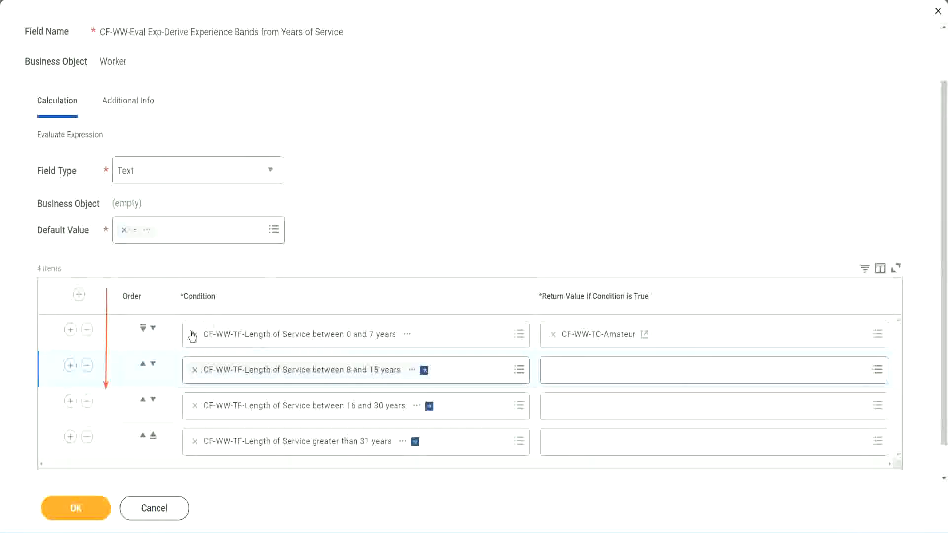
left_click(142, 366)
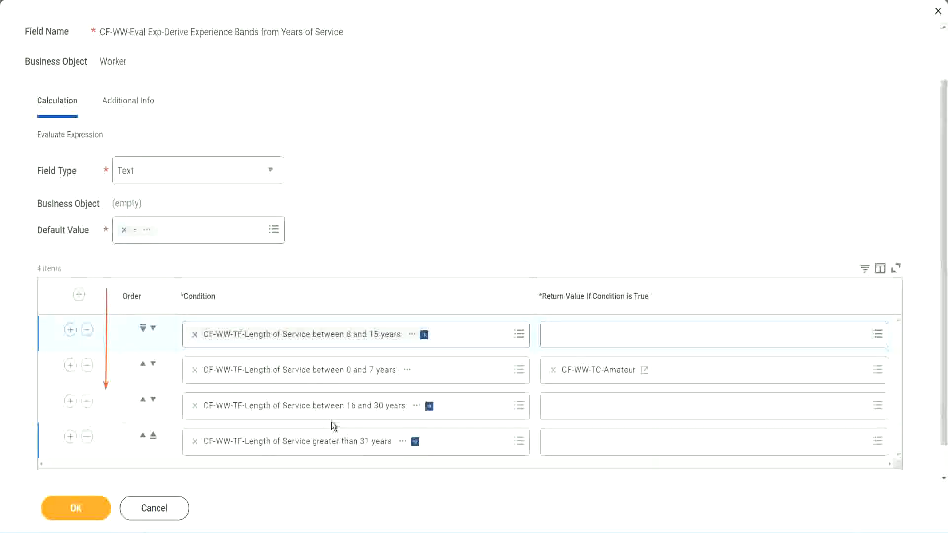
right_click(601, 378)
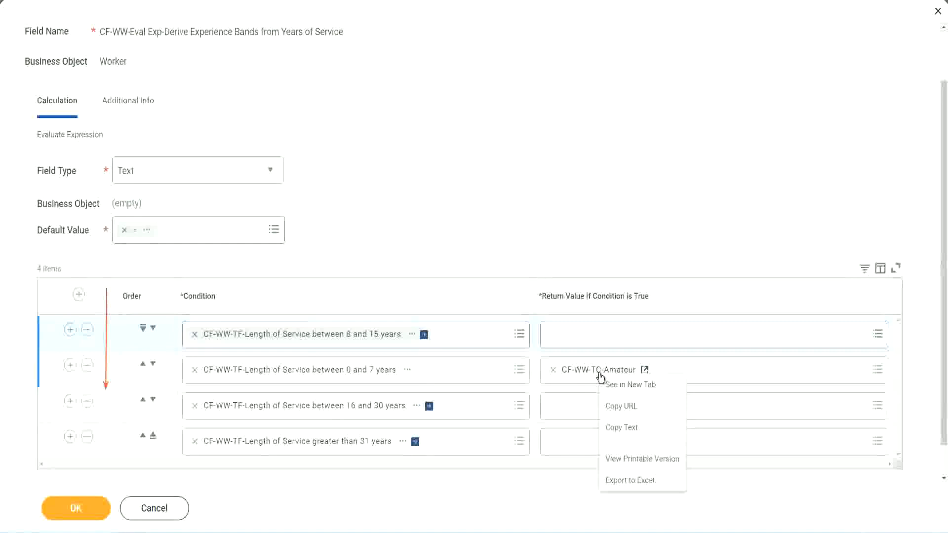
left_click(612, 425)
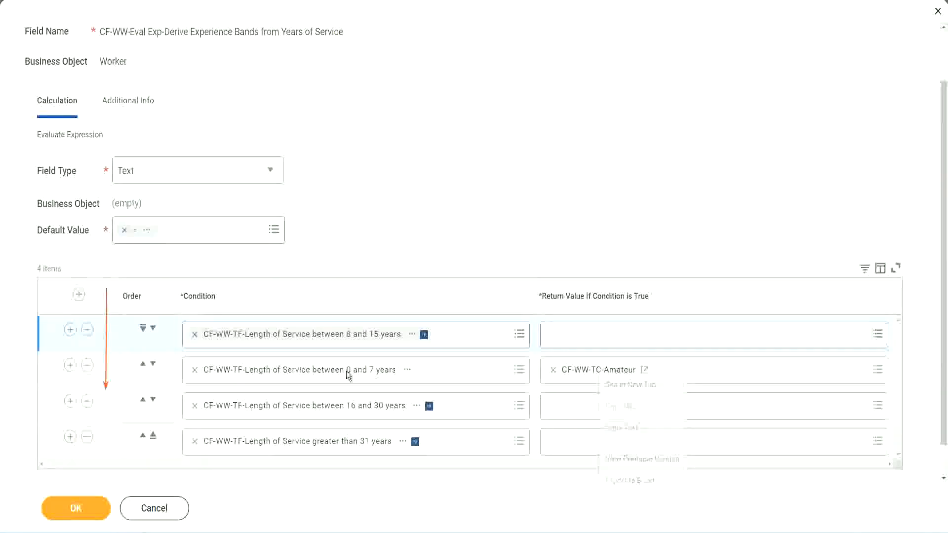
left_click(152, 328)
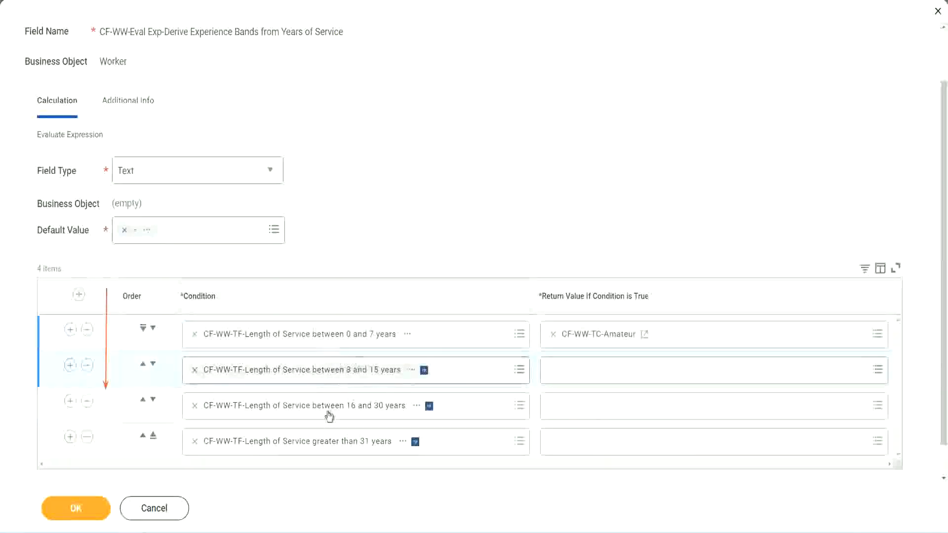
Create and save CF-WW-TC-Experienced, a Global Text Constant field with the text Experienced, as the 8 to 15 years row's return value
left_click(553, 369)
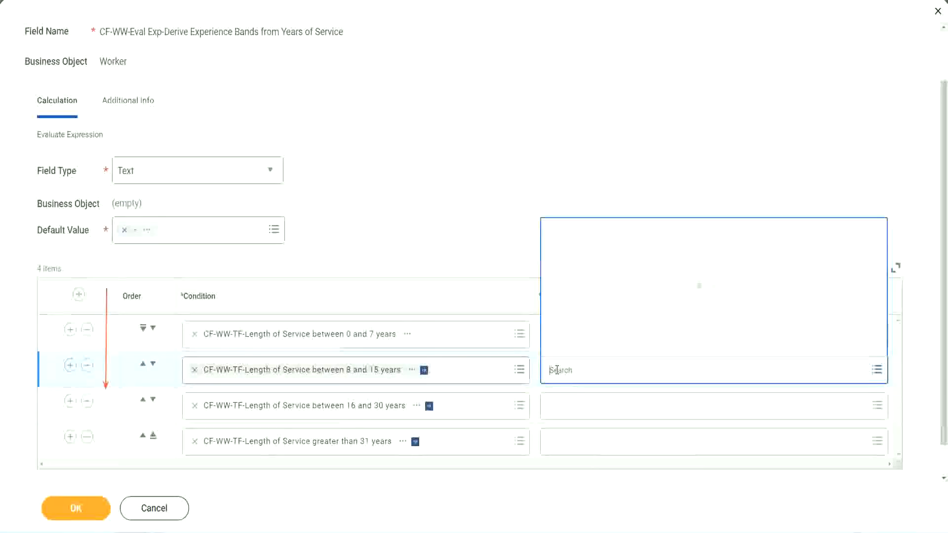
left_click(588, 347)
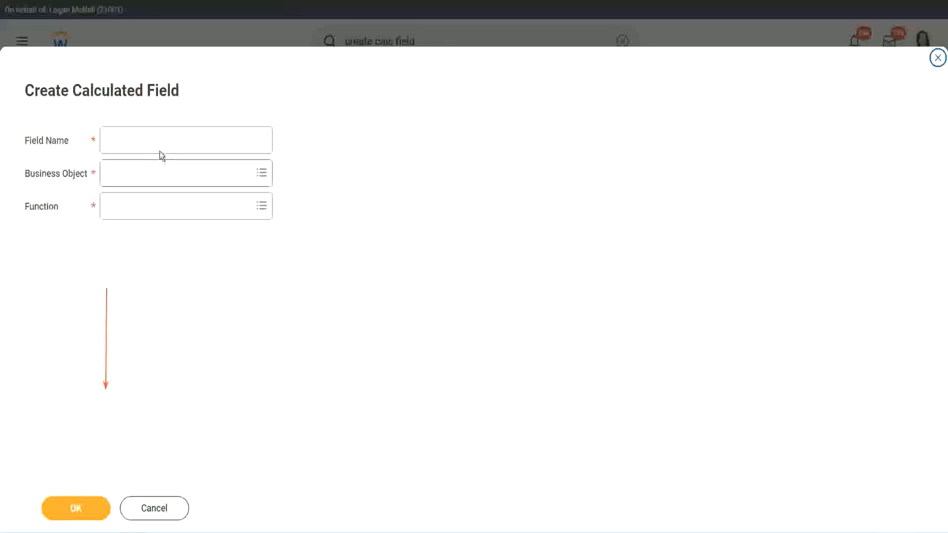
left_click(151, 140)
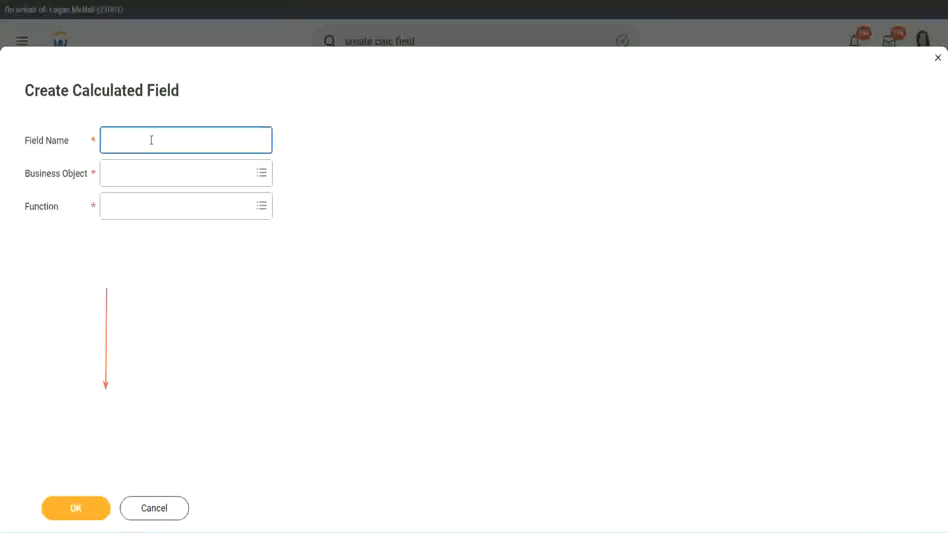
key("ctrl+v")
double_click(162, 141)
type("Ex")
type("per")
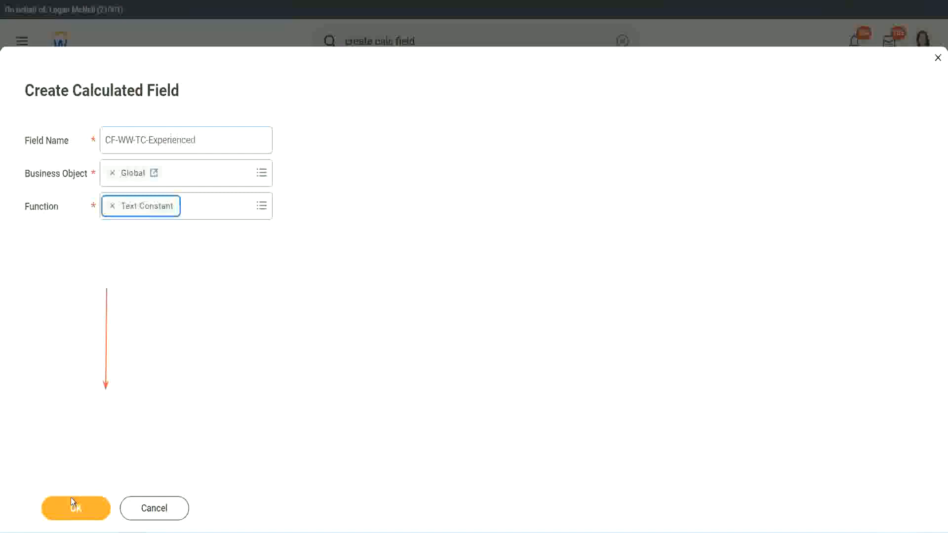
left_click(74, 508)
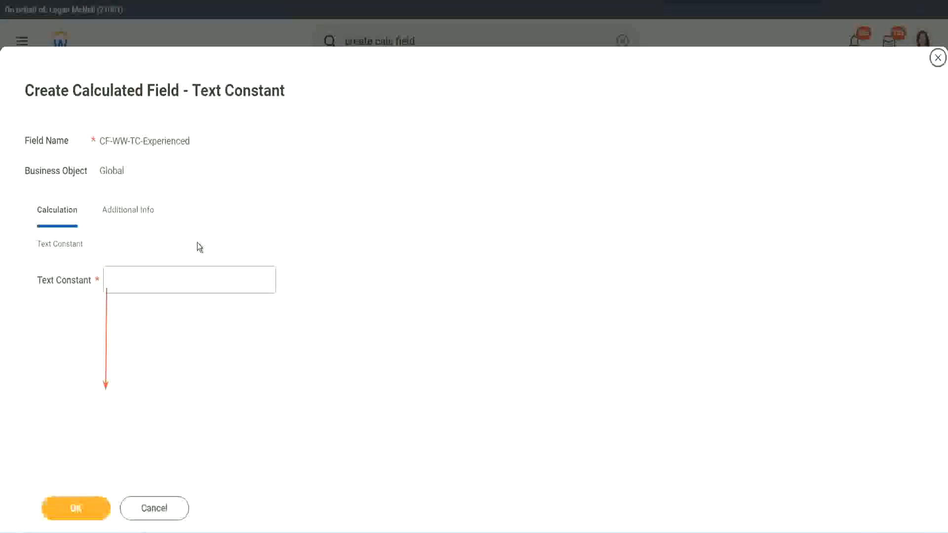
left_click(146, 279)
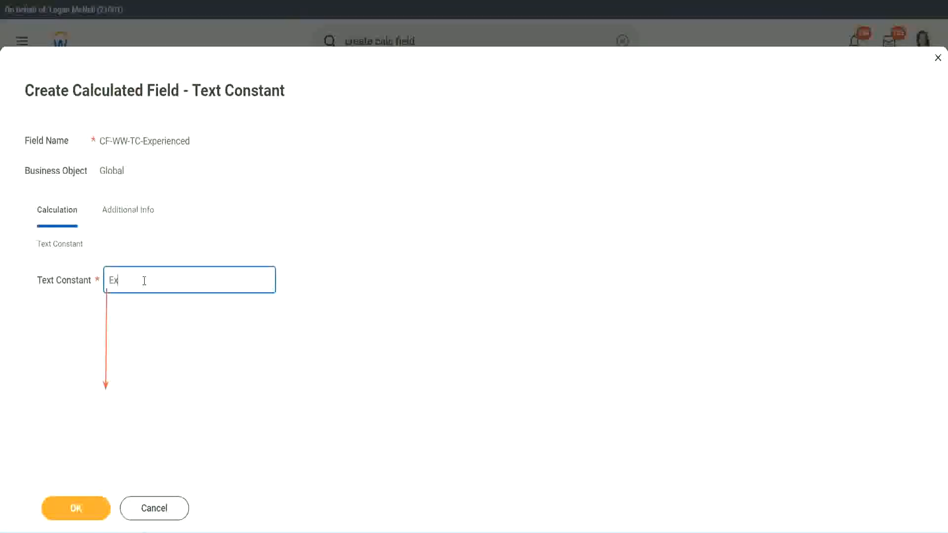
left_click(78, 507)
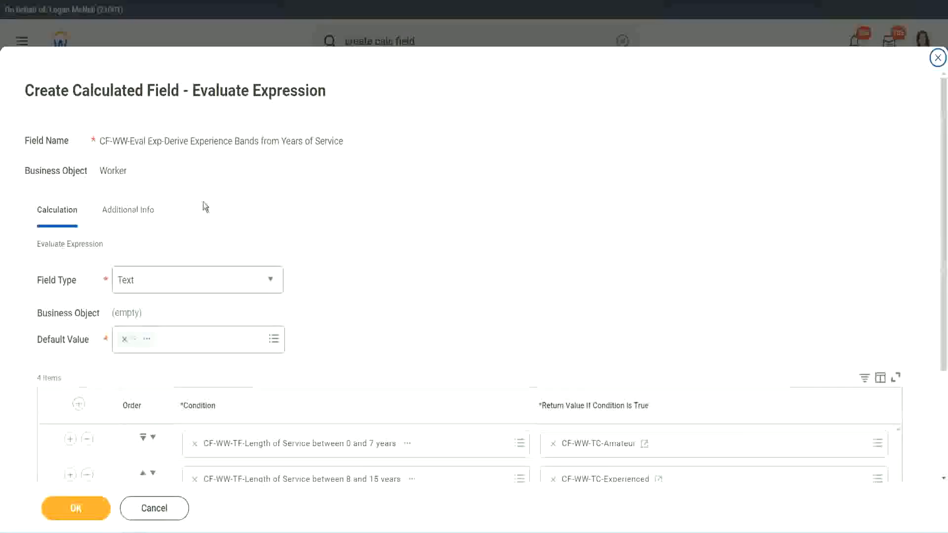
Start a calculated field named CF-WW-TC-Senior on the Global business object for the 16 to 30 years row's return value
scroll(438, 257, "down", 3)
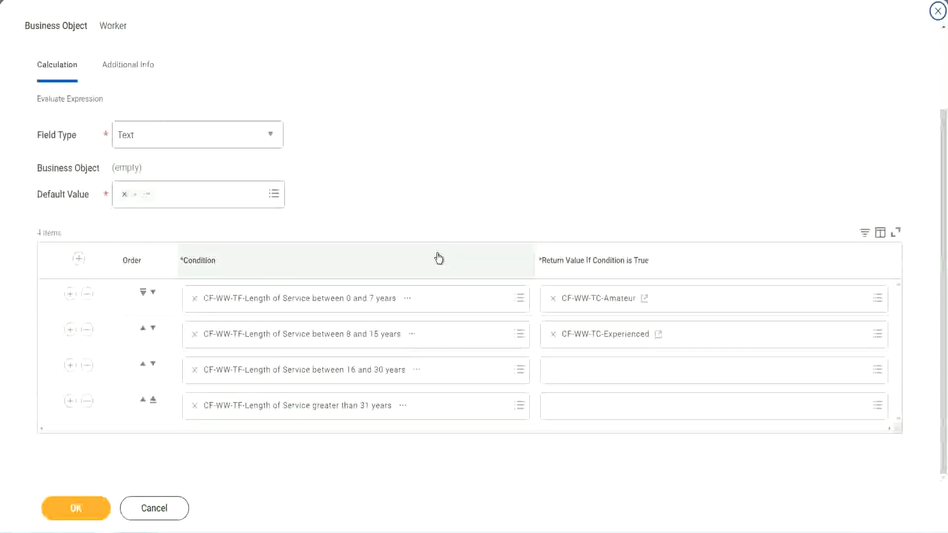
left_click(591, 375)
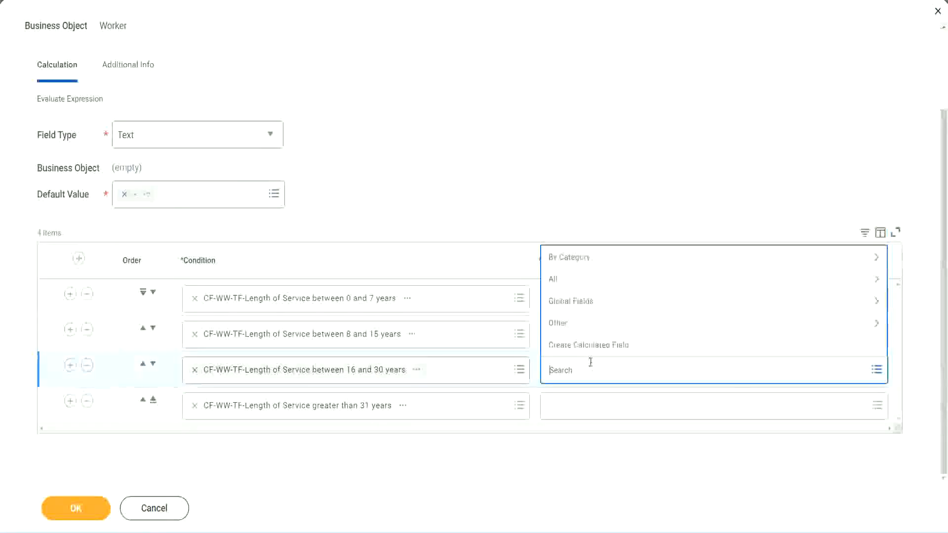
left_click(593, 343)
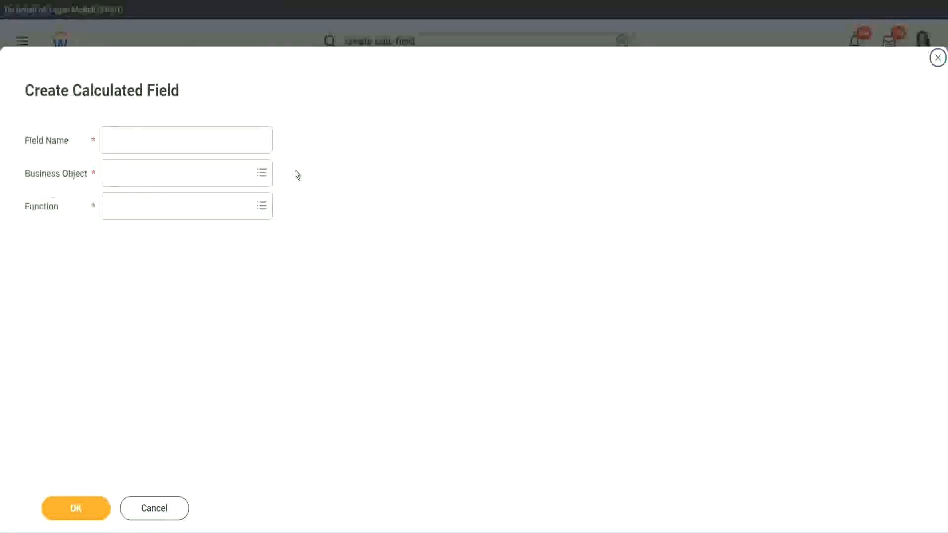
left_click(201, 139)
type("CF-WW-TC-Amateur")
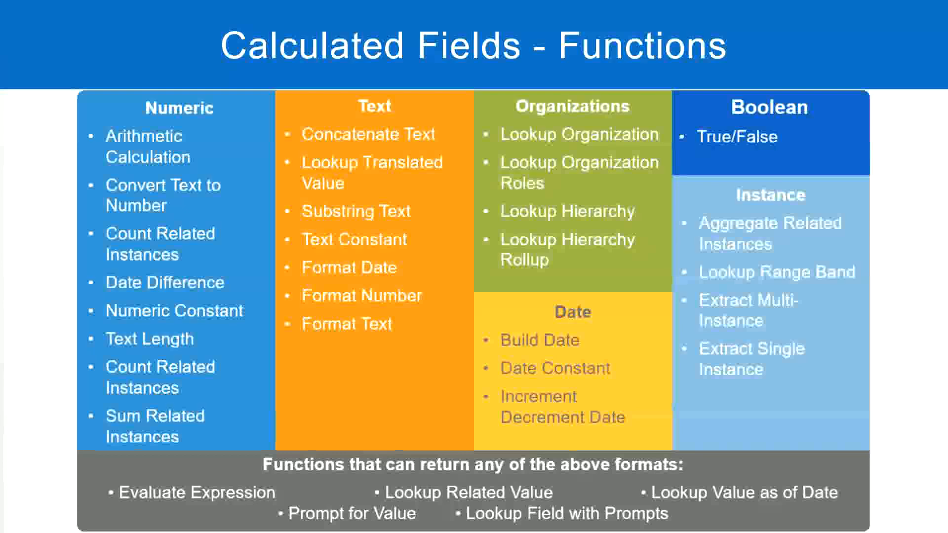
key("alt+Tab")
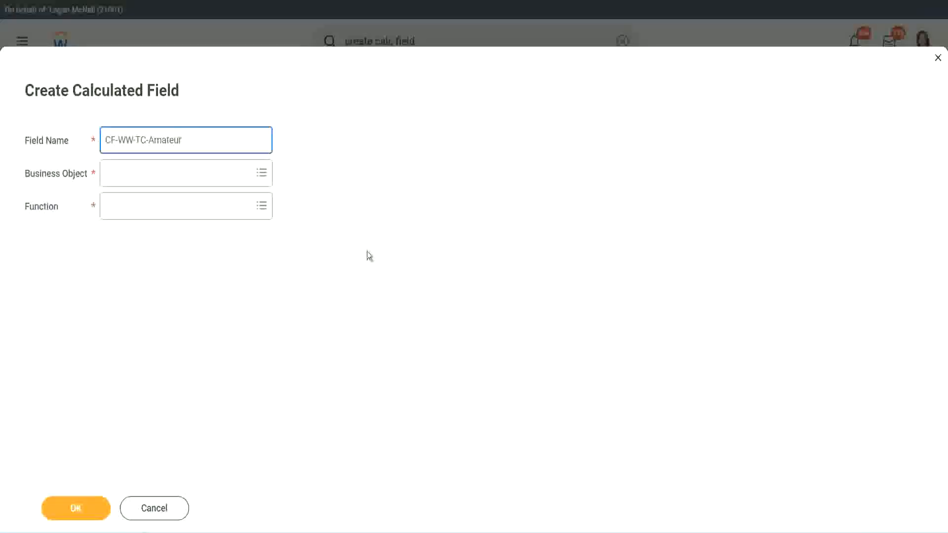
left_click(109, 173)
type("global")
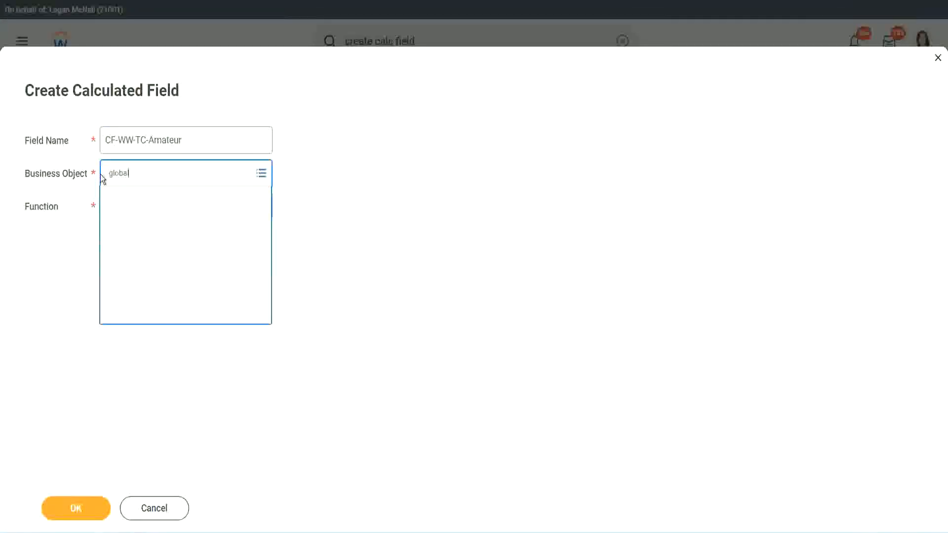
left_click(156, 148)
double_click(158, 141)
type("S")
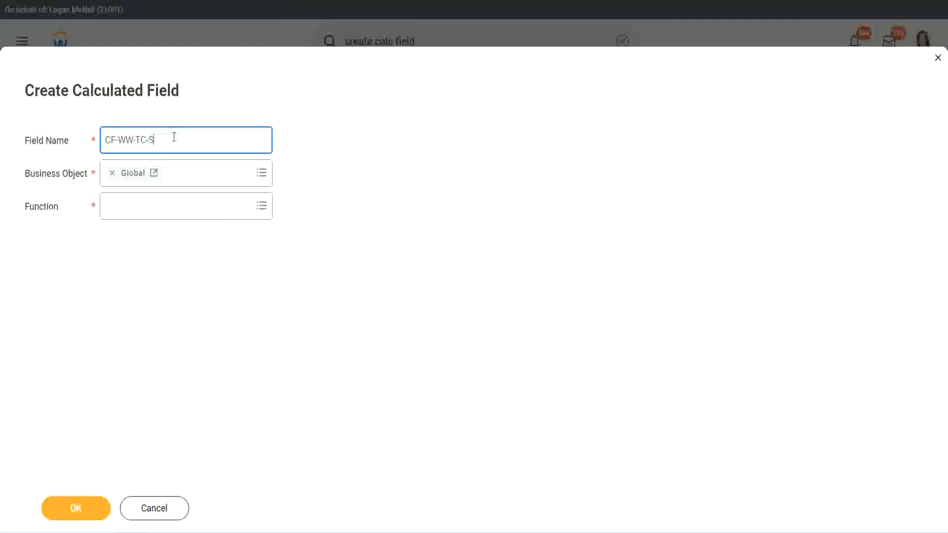
type("enior")
Choose the Text Constant function for CF-WW-TC-Senior, enter Senior as the text constant and save the field
left_click(151, 215)
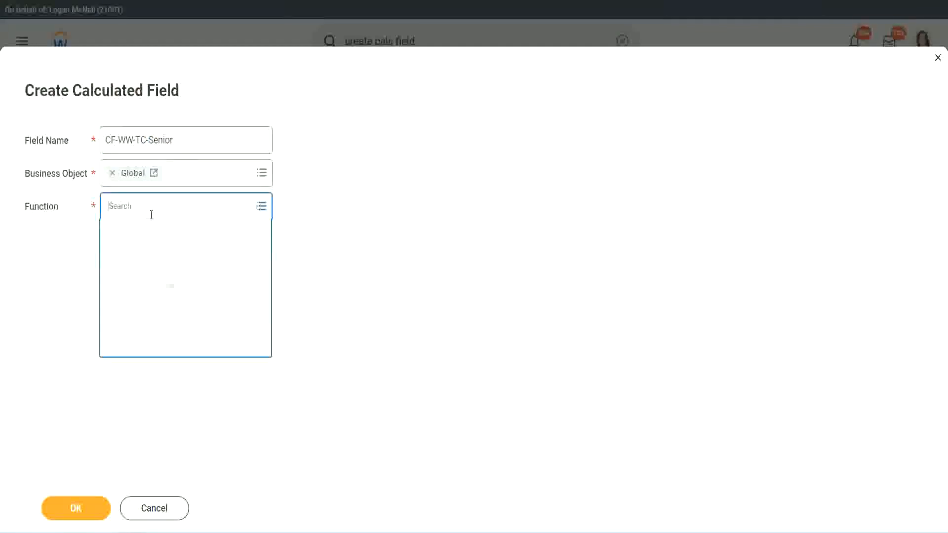
type("tc")
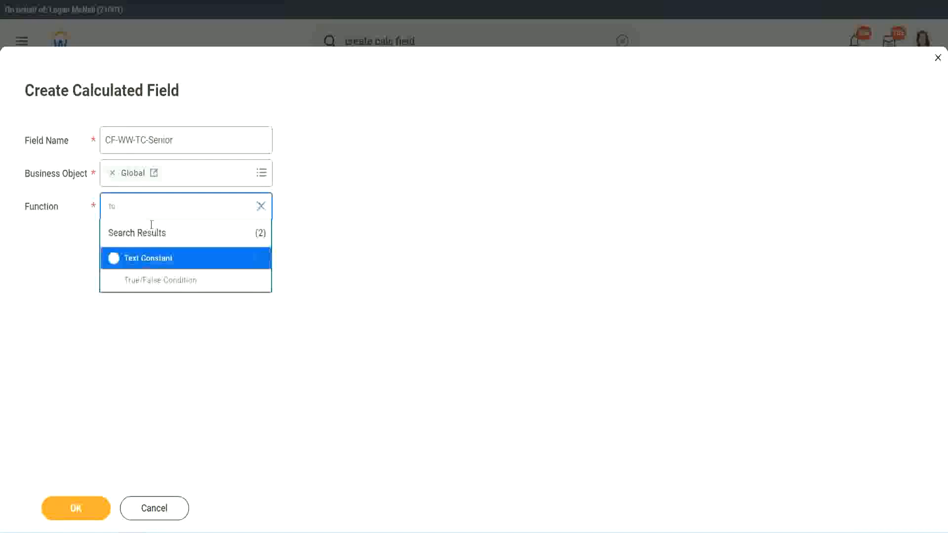
left_click(146, 257)
left_click(84, 510)
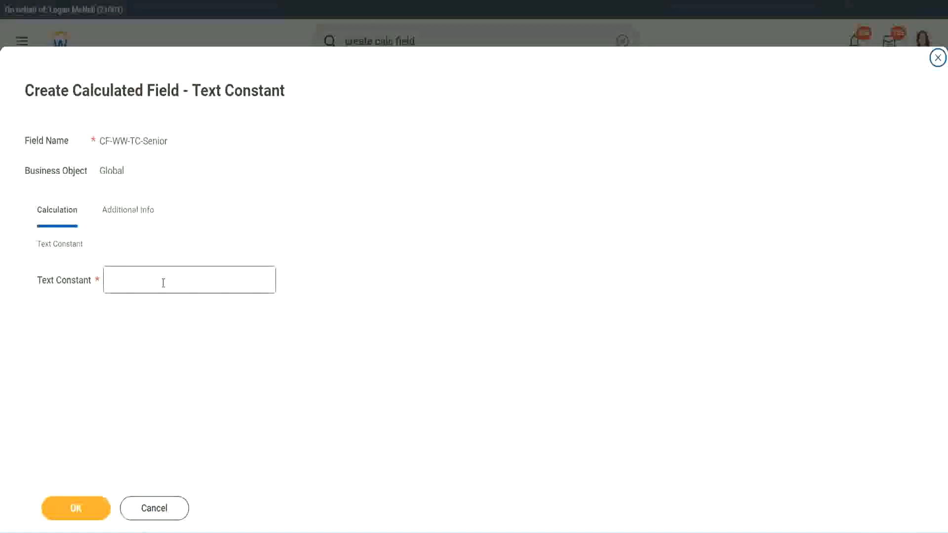
left_click(160, 278)
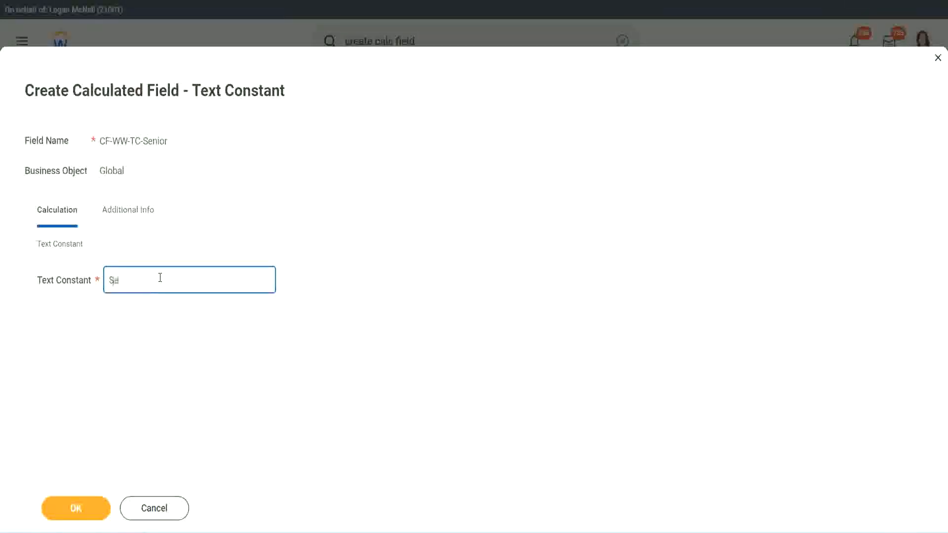
left_click(93, 499)
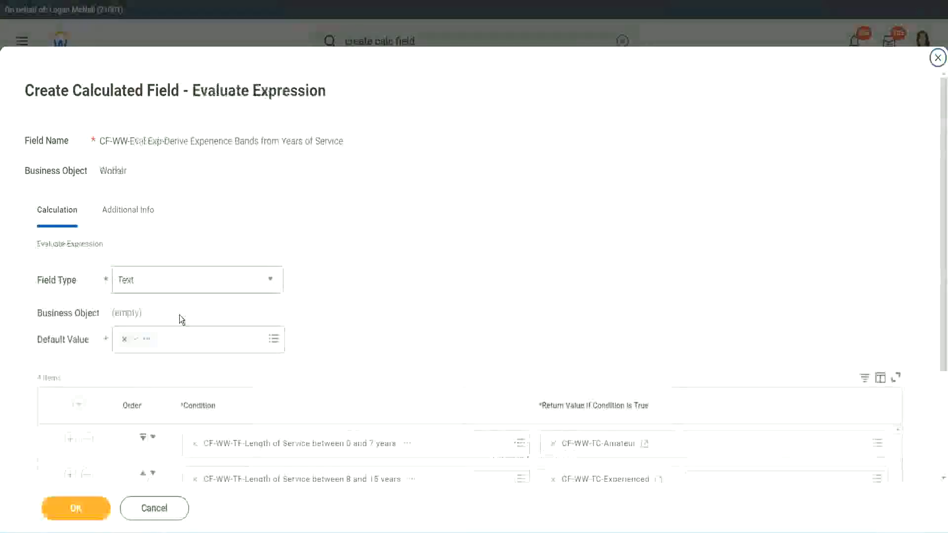
Start a calculated field named CF-WW-TC-Legend as the return value of the greater than 31 years row, adapting the copied CF-WW-TC-Senior name
scroll(685, 355, "down", 3)
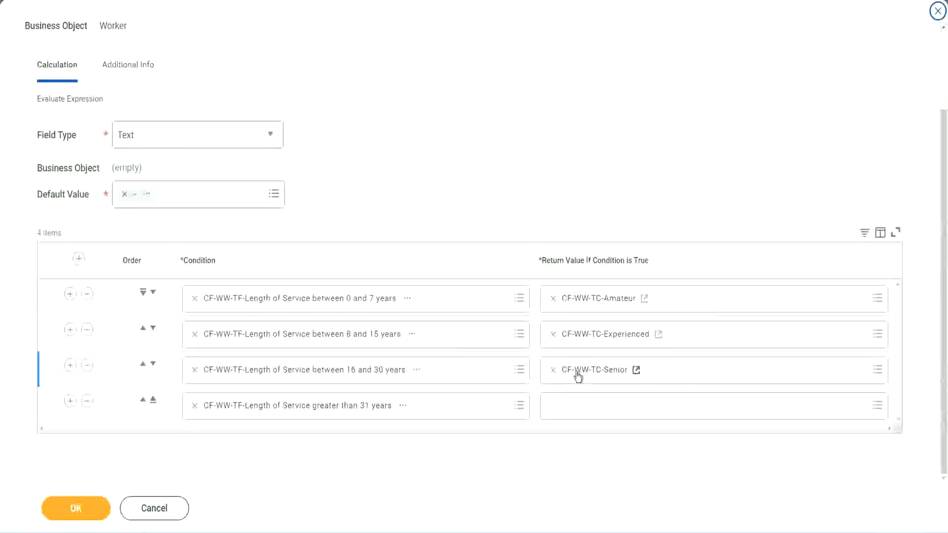
right_click(577, 373)
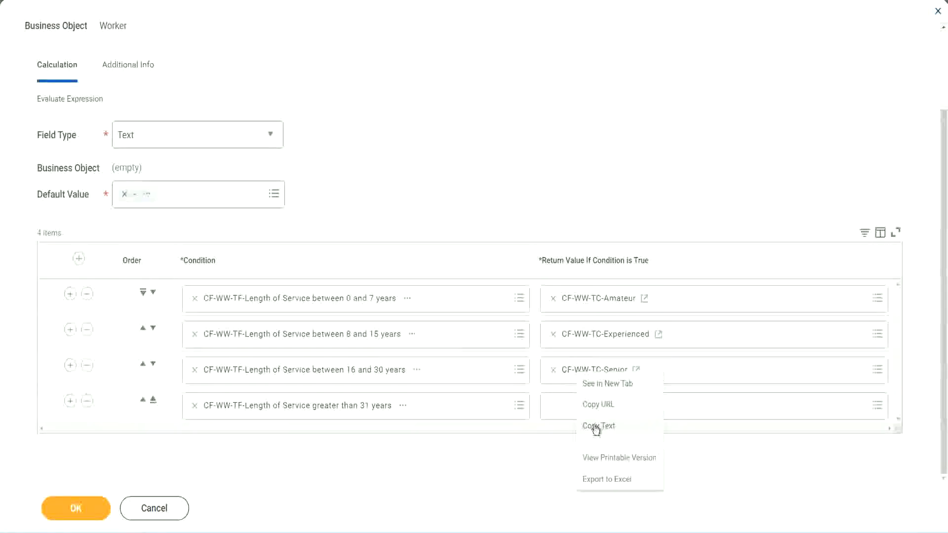
left_click(596, 424)
left_click(576, 408)
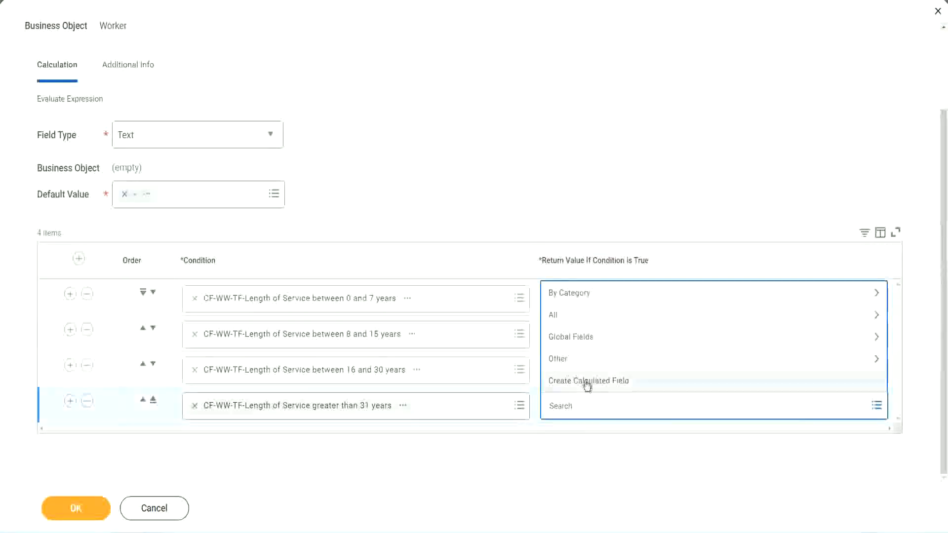
left_click(585, 383)
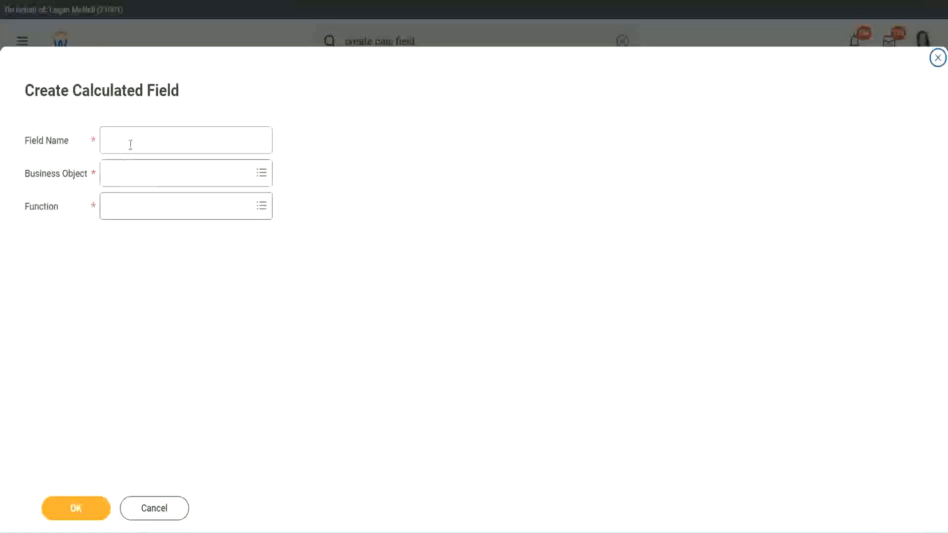
left_click(130, 144)
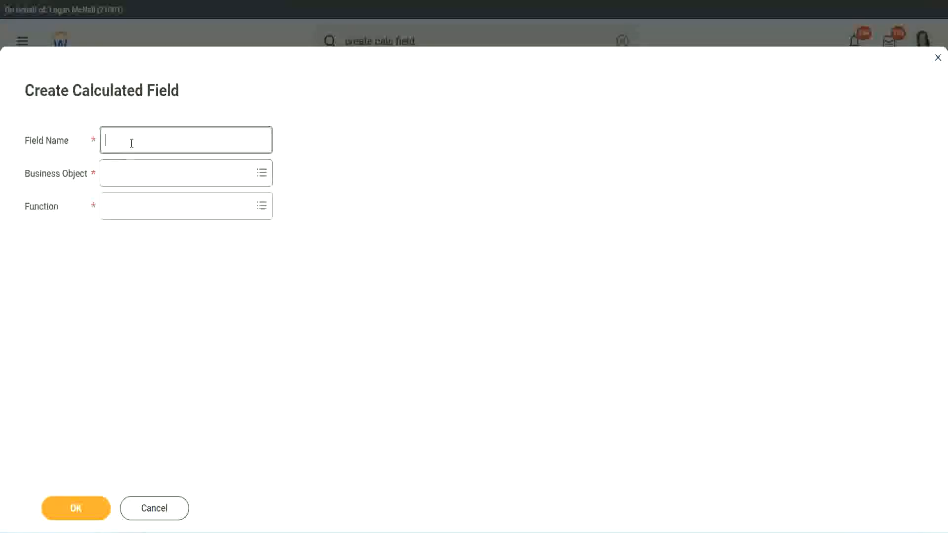
key("ctrl+v")
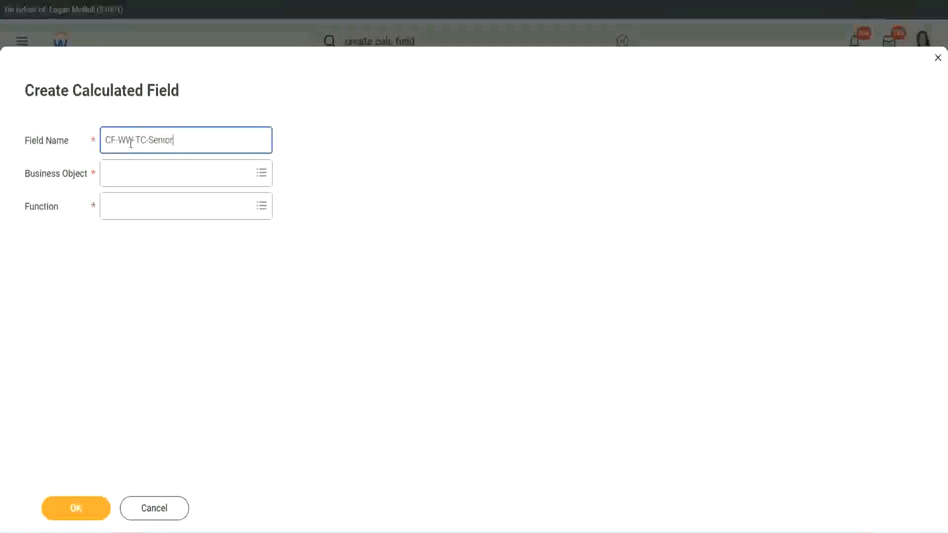
double_click(161, 140)
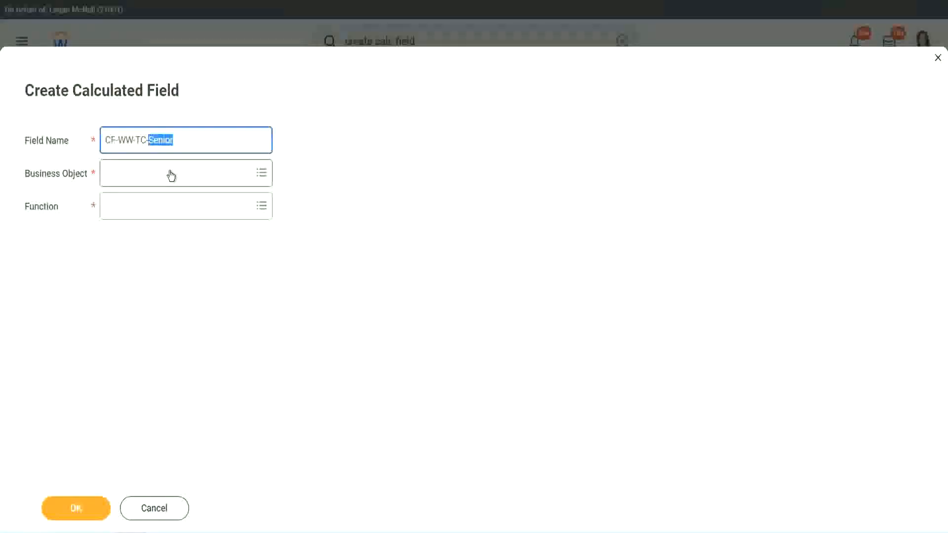
type("Legend")
Set the business object of CF-WW-TC-Legend to Global
left_click(133, 180)
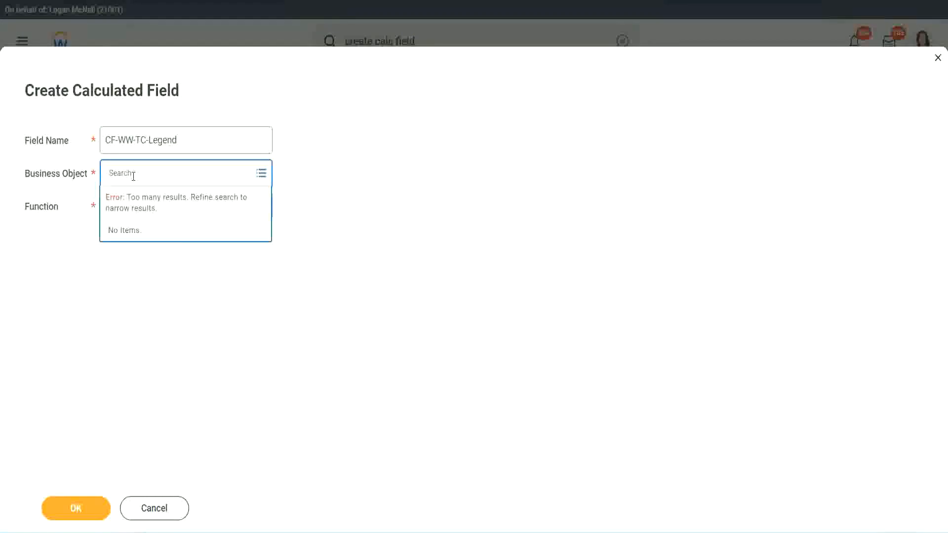
type("gl")
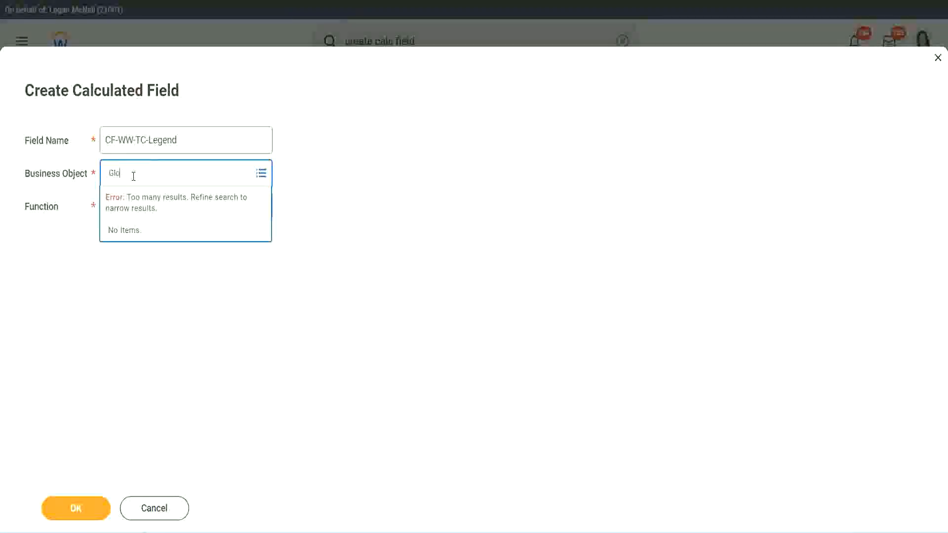
type("obal")
key("Return")
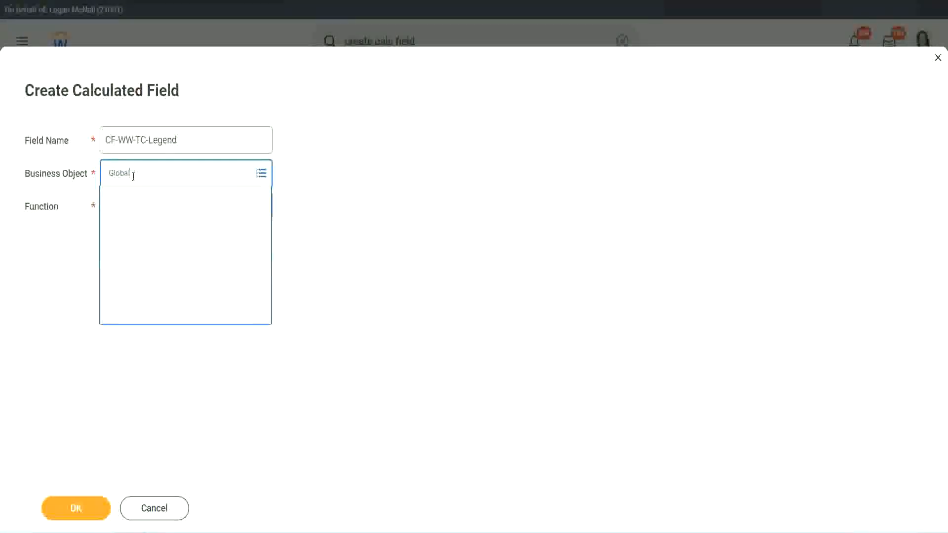
left_click(140, 227)
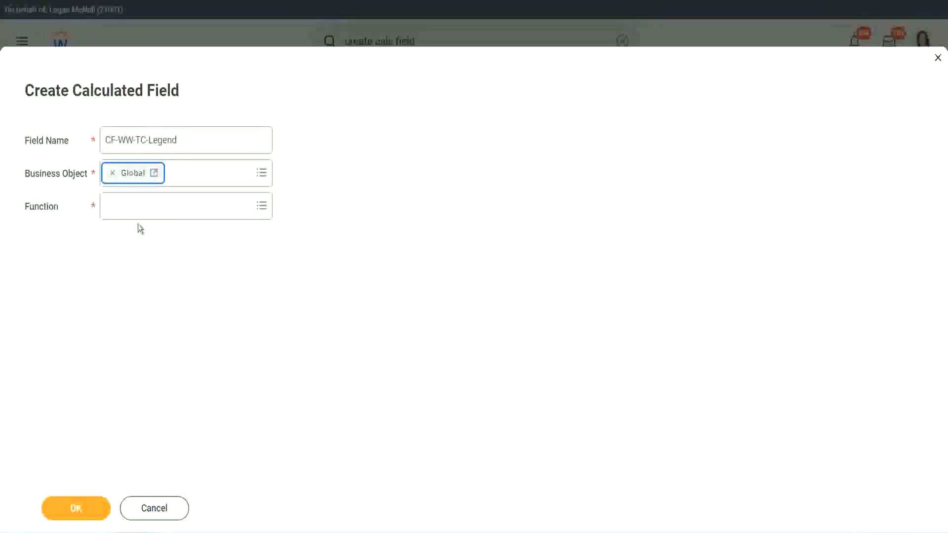
Choose the Text Constant function for CF-WW-TC-Legend, enter Legend as the text constant and save the field
left_click(137, 206)
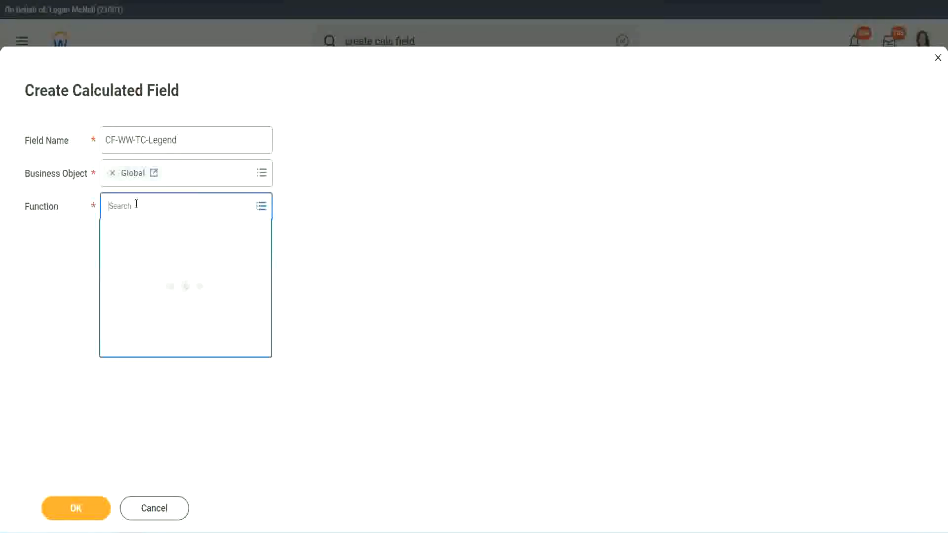
type("tc")
key("Return")
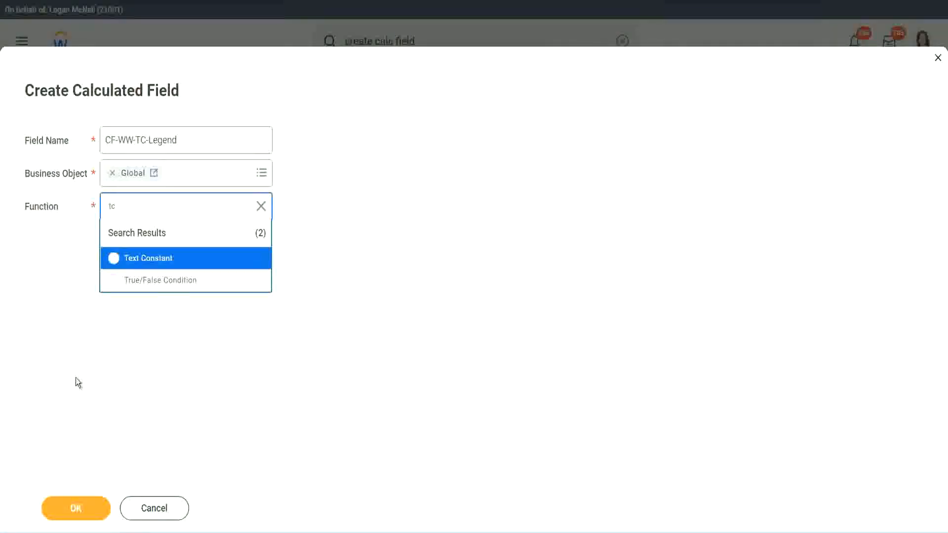
left_click(116, 264)
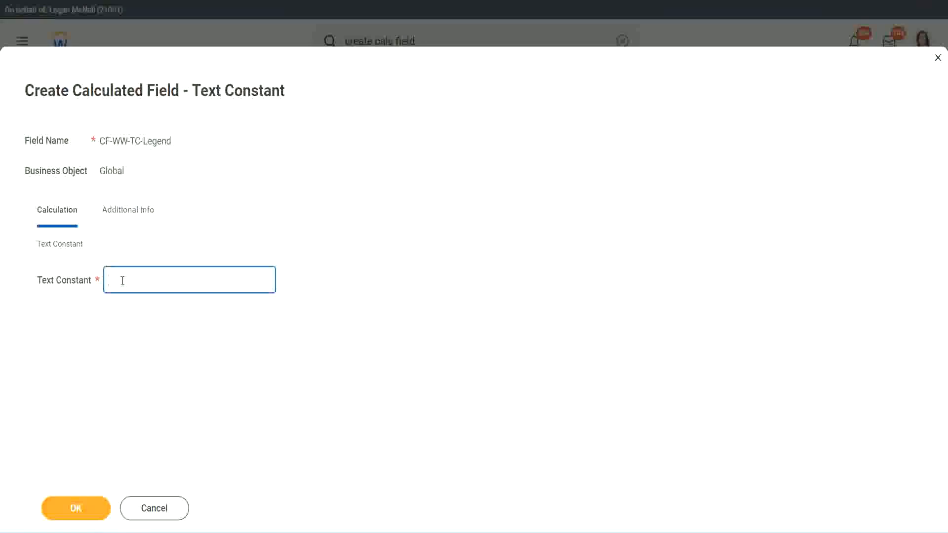
type("Legend")
left_click(80, 510)
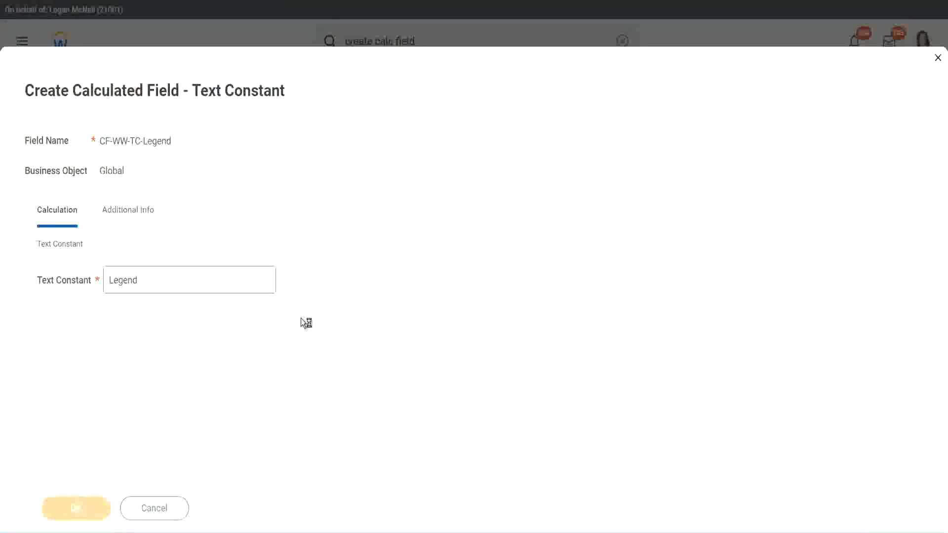
Review the field type, conditions and return values of the Evaluate Expression field and save it
scroll(503, 266, "down", 3)
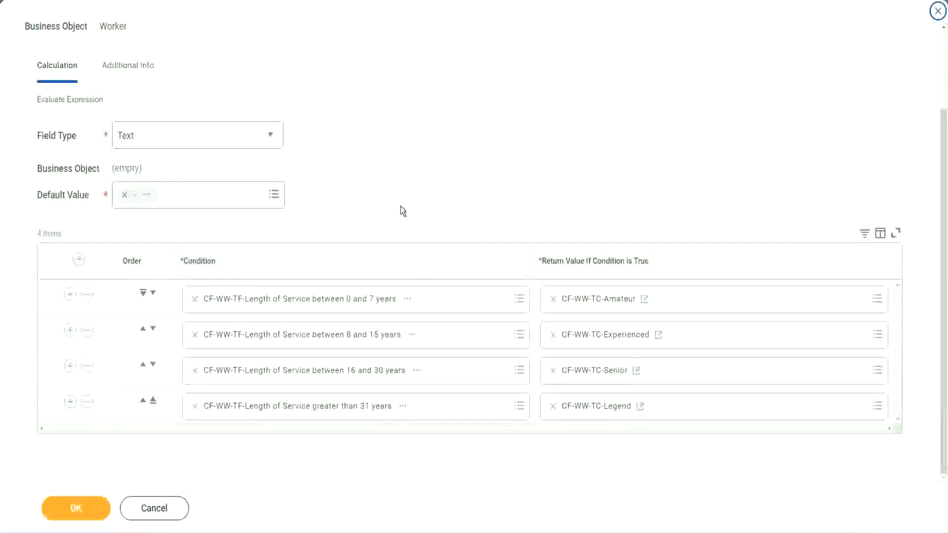
scroll(401, 198, "up", 1)
scroll(401, 193, "up", 1)
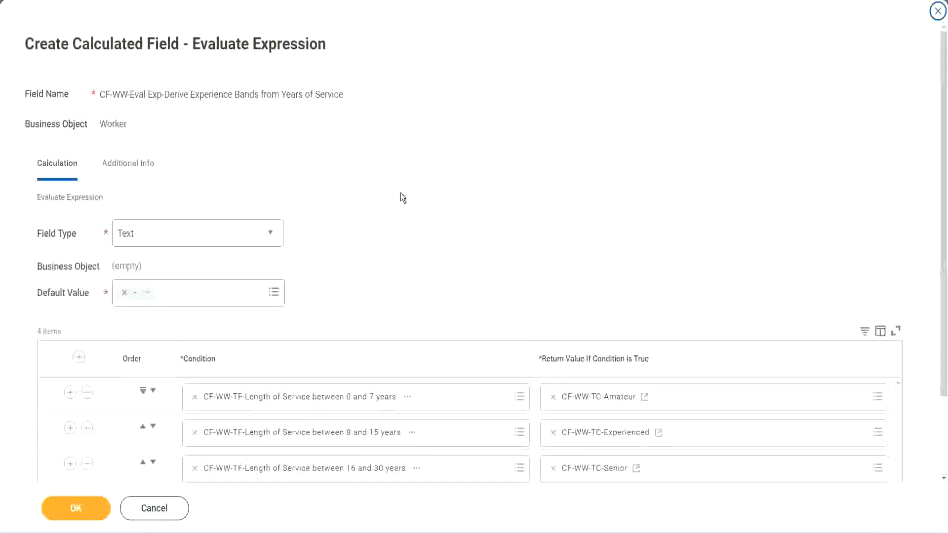
scroll(399, 194, "down", 2)
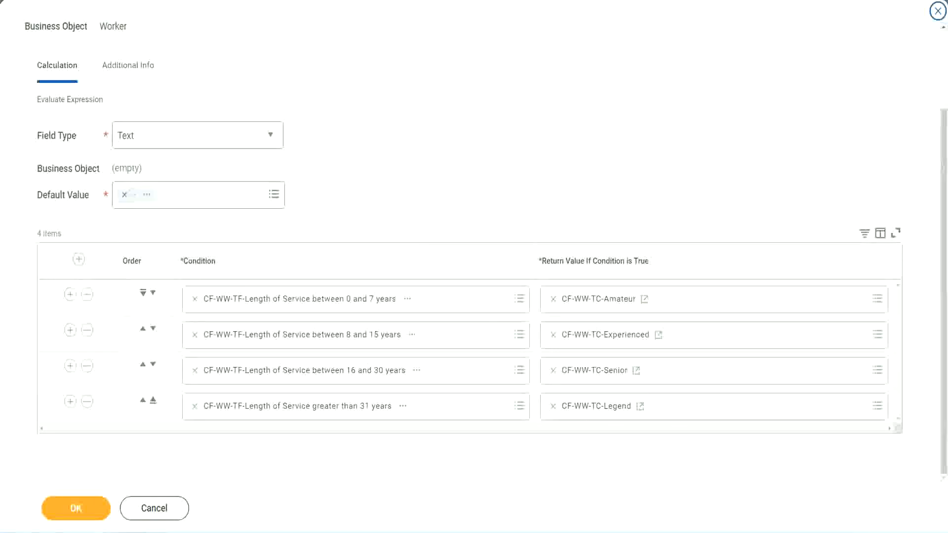
left_click_drag(608, 138, 615, 239)
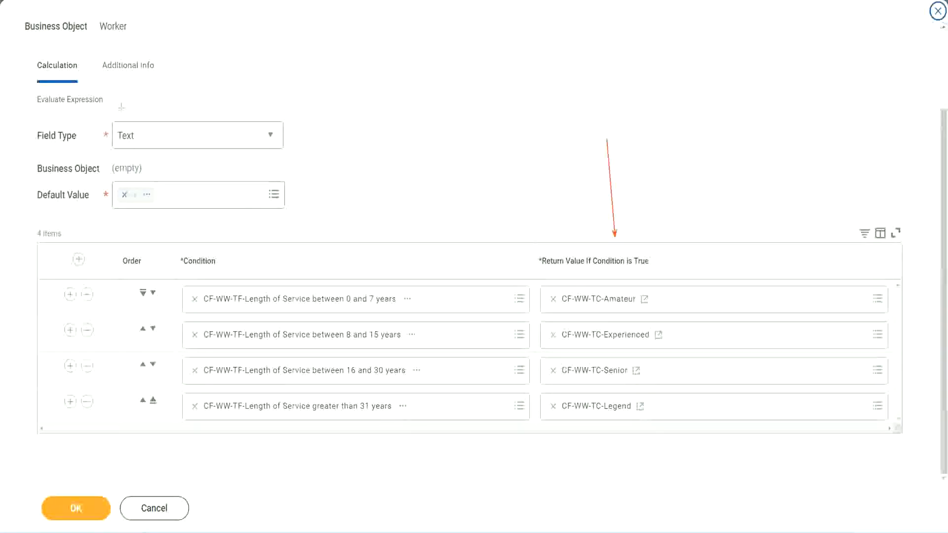
left_click_drag(118, 85, 122, 119)
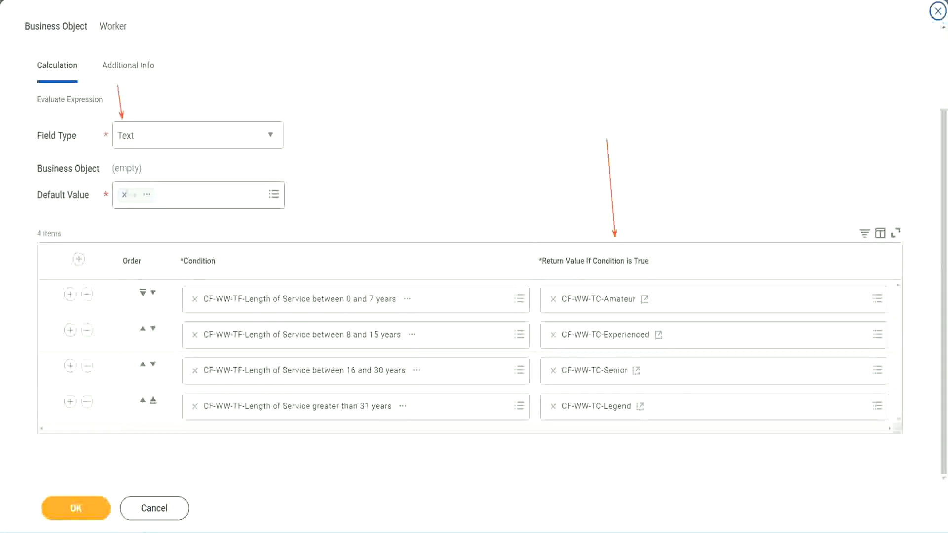
left_click(82, 508)
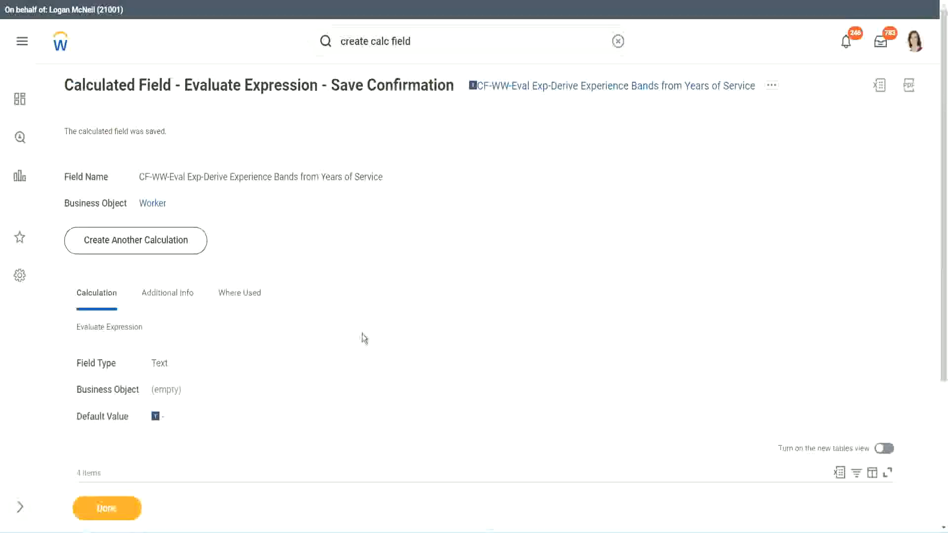
Check the saved conditions and return values, and copy the name of the Evaluate Expression field
scroll(364, 338, "down", 4)
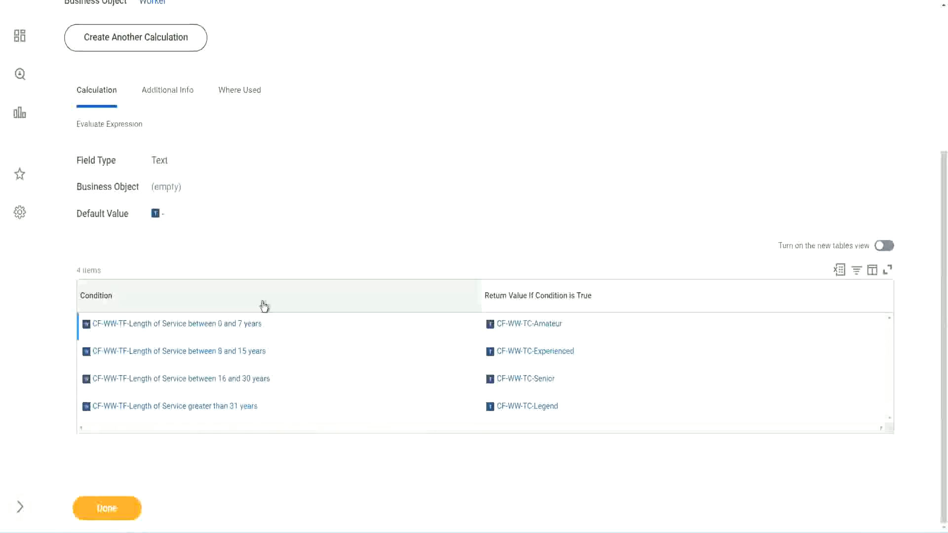
scroll(262, 303, "up", 4)
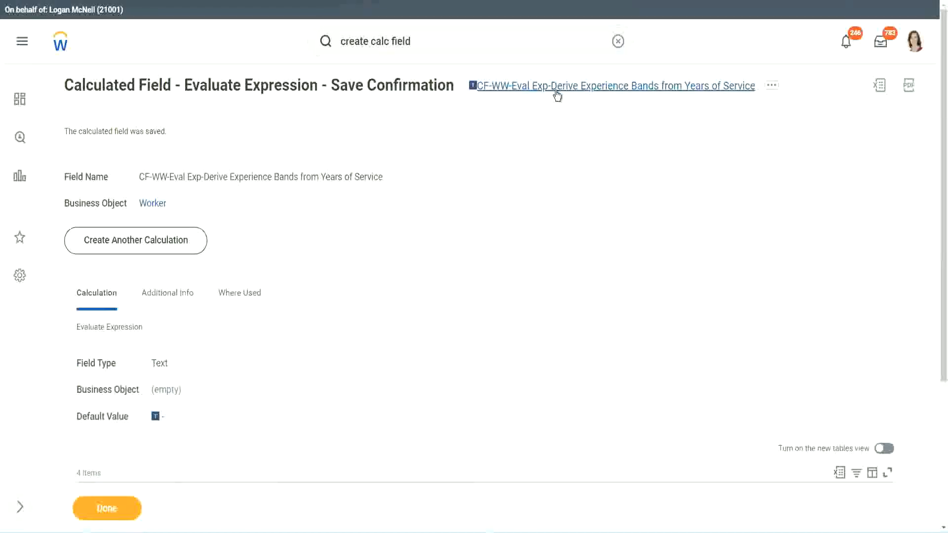
left_click(583, 148)
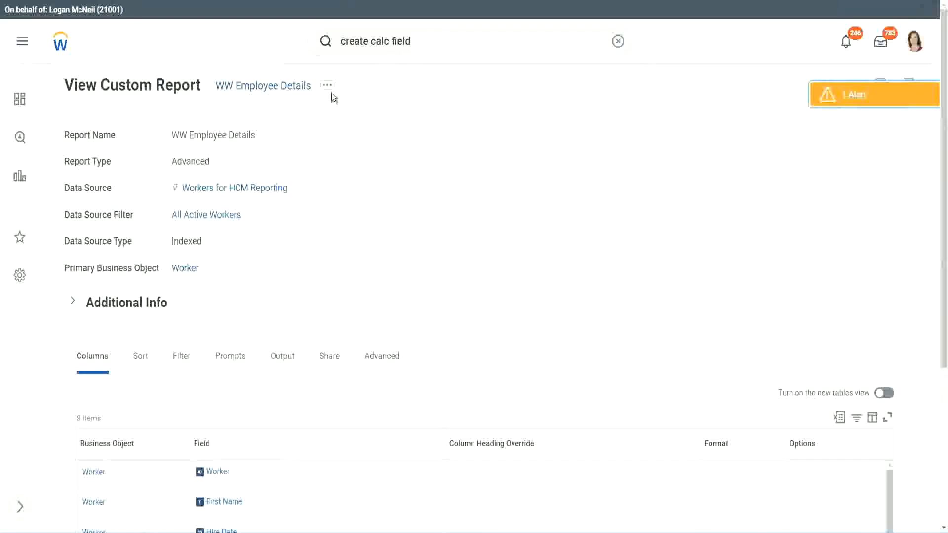
Edit the WW Employee Details custom report and add a final Worker column for CF-WW-Eval Exp-Derive Experience Bands from Years of Service
left_click(329, 87)
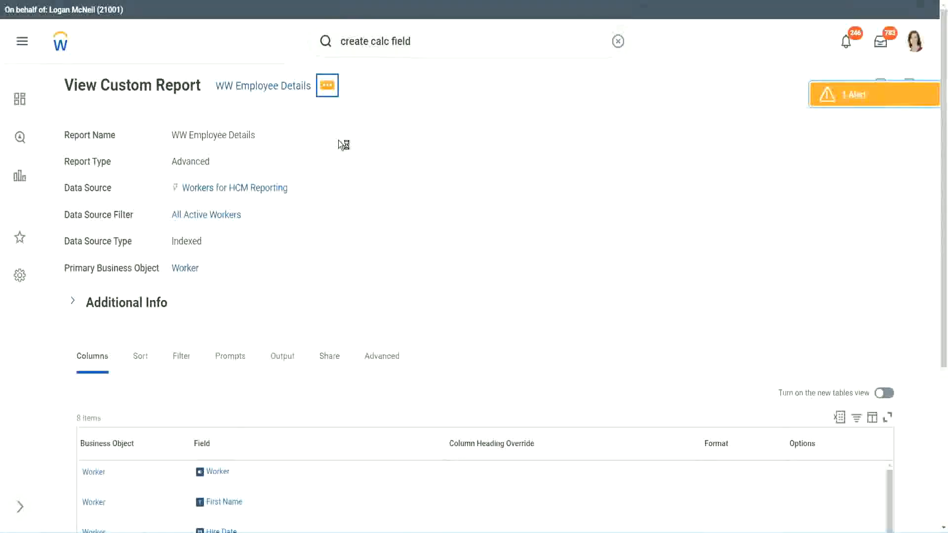
mouse_move(385, 140)
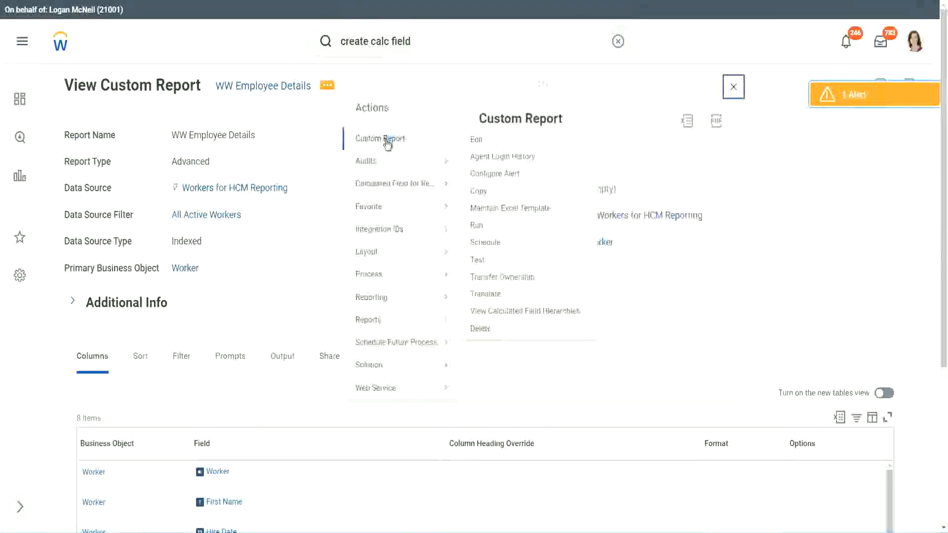
left_click(483, 143)
scroll(346, 212, "down", 4)
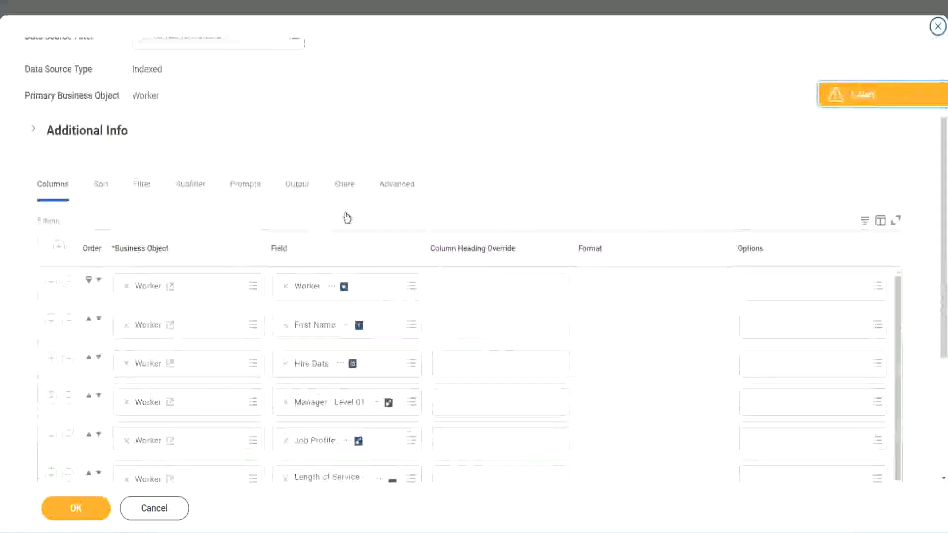
scroll(347, 218, "down", 2)
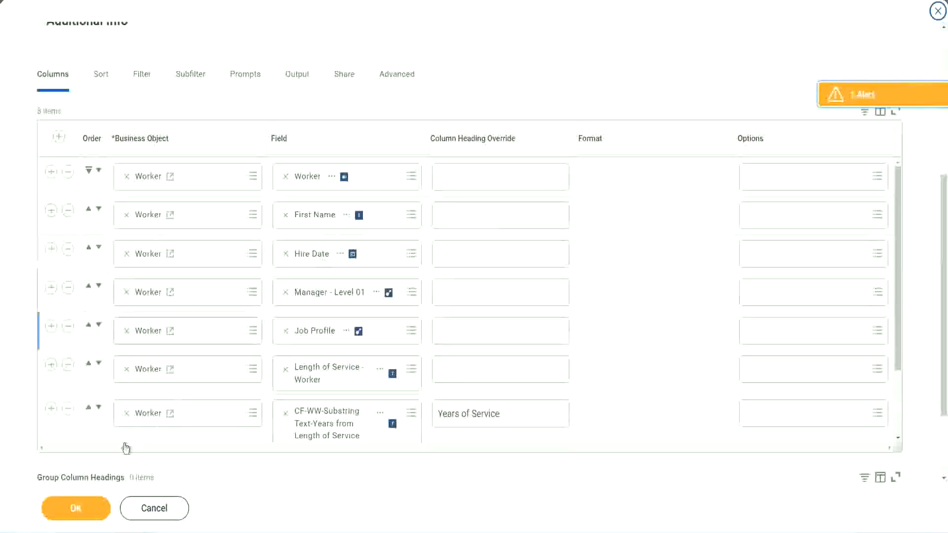
left_click(51, 409)
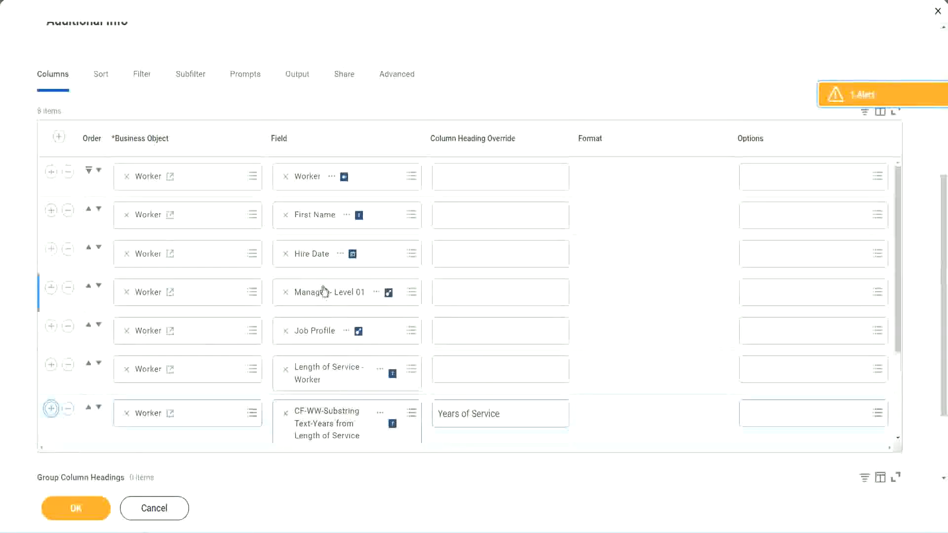
scroll(495, 324, "down", 2)
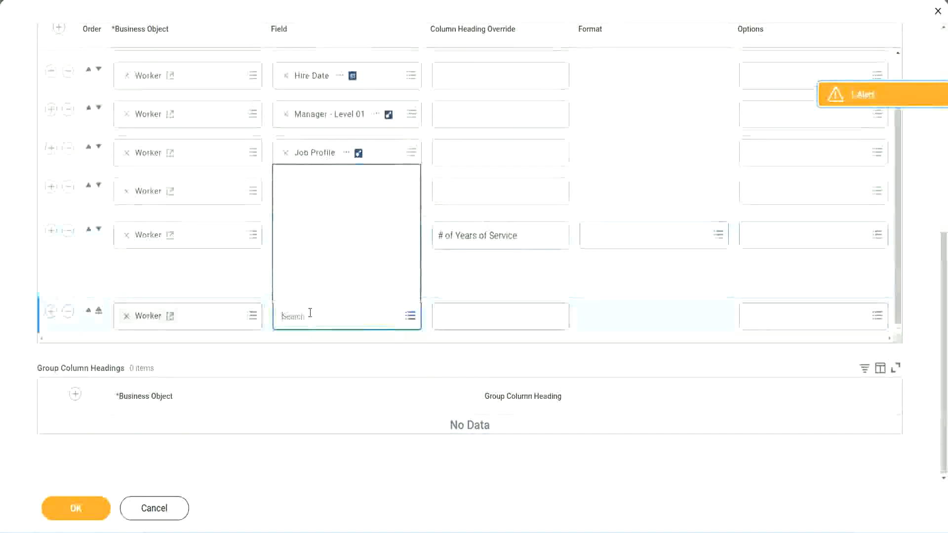
key("ctrl+v")
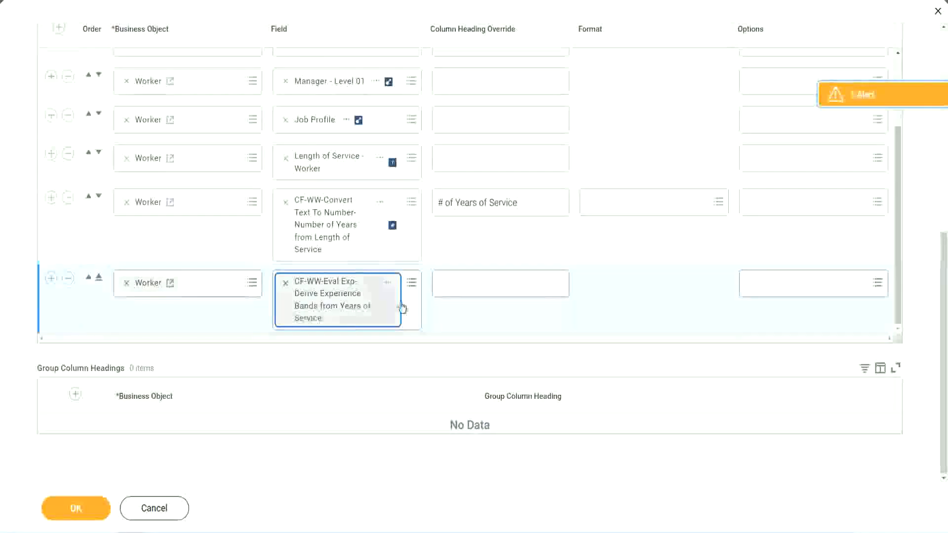
Override the new column's heading with Experience Bands and save the custom report
left_click(483, 284)
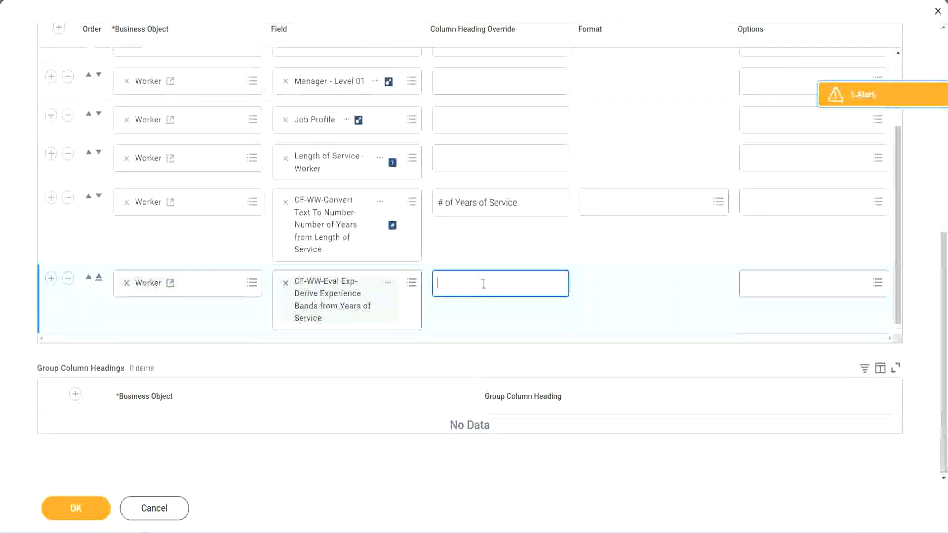
type("Expe")
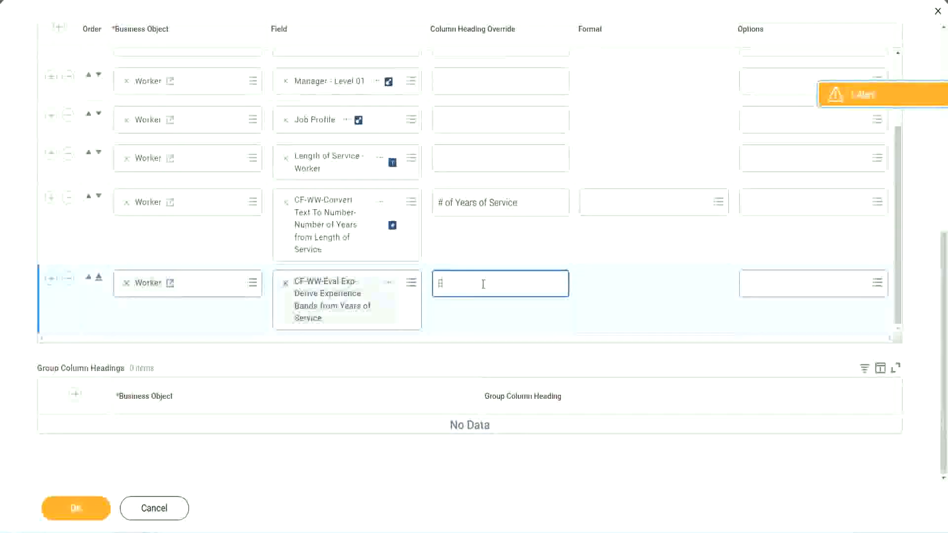
type("rience Bands")
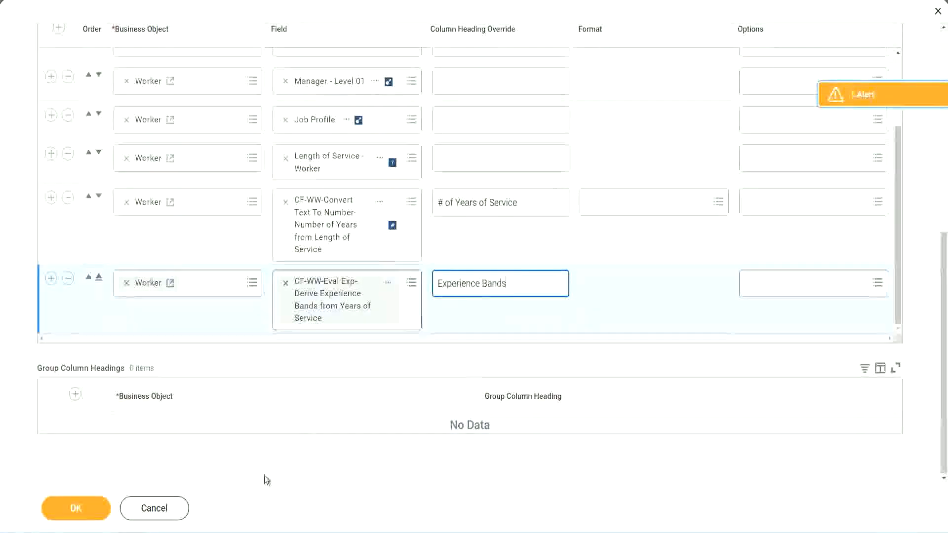
left_click(89, 508)
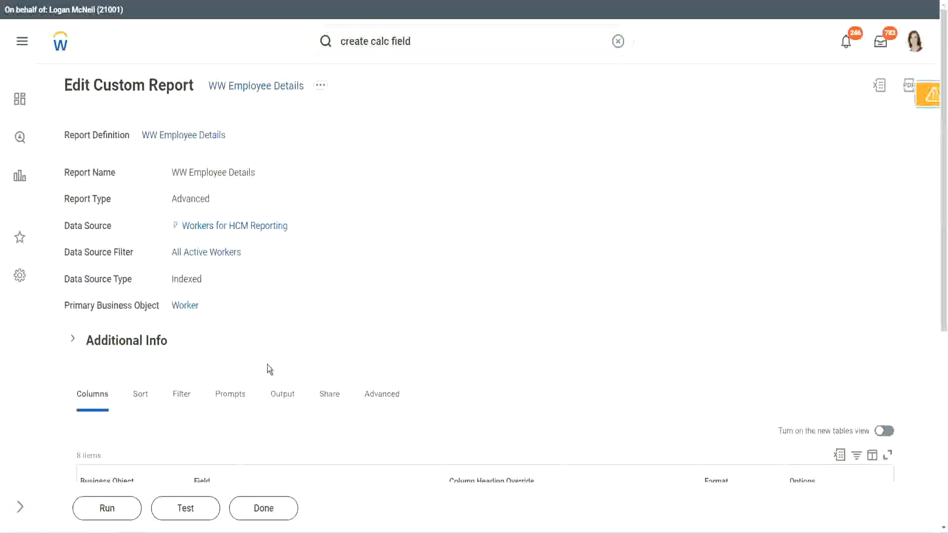
Run the WW Employee Details report with all prompts left blank and check the first worker's number of years of service
scroll(295, 333, "down", 4)
left_click(111, 509)
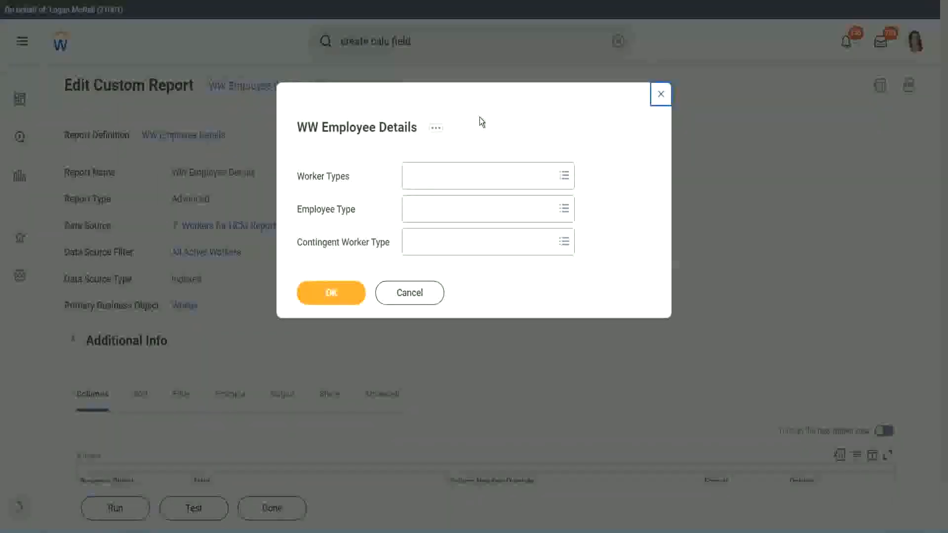
left_click(331, 292)
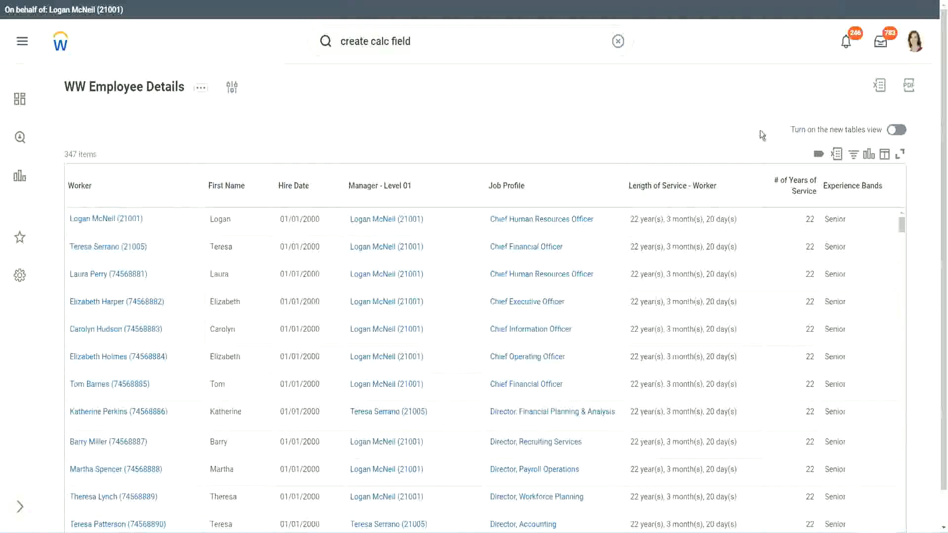
scroll(810, 186, "down", 1)
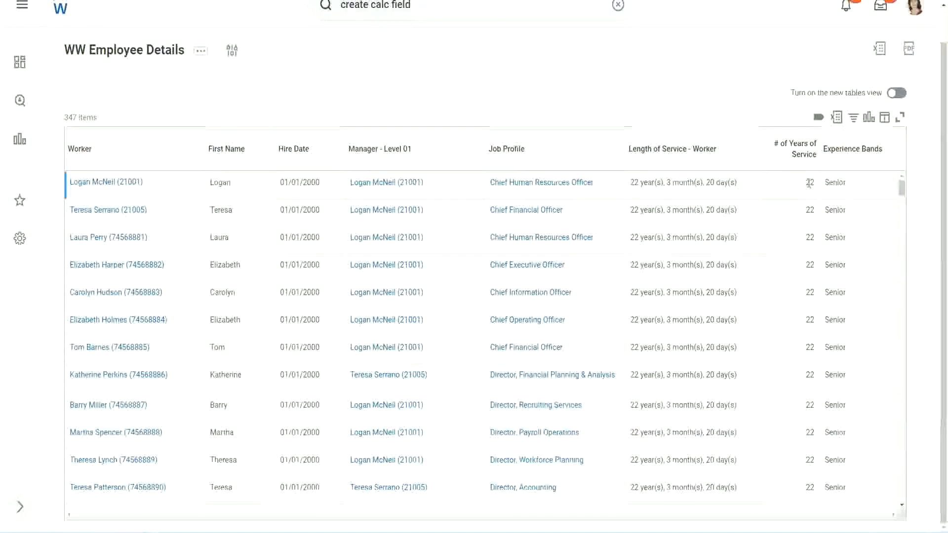
double_click(810, 184)
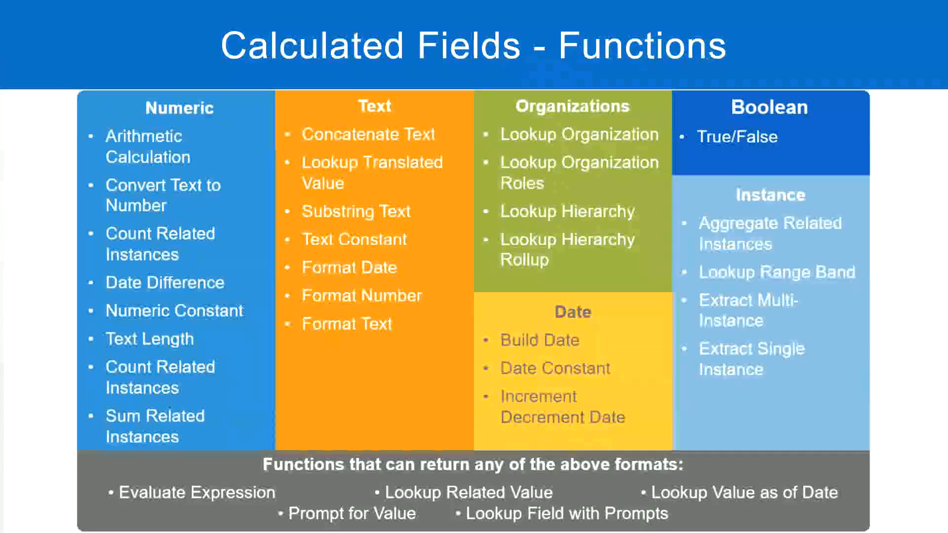
Switch to the Notepad++ notes and check which range of years defines the Senior band
key("alt+Tab")
left_click(242, 172)
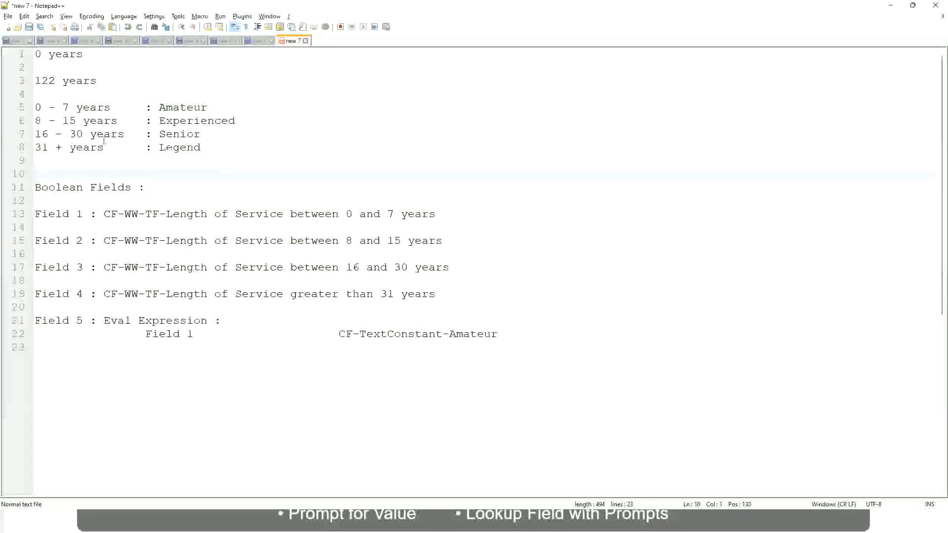
left_click(160, 133)
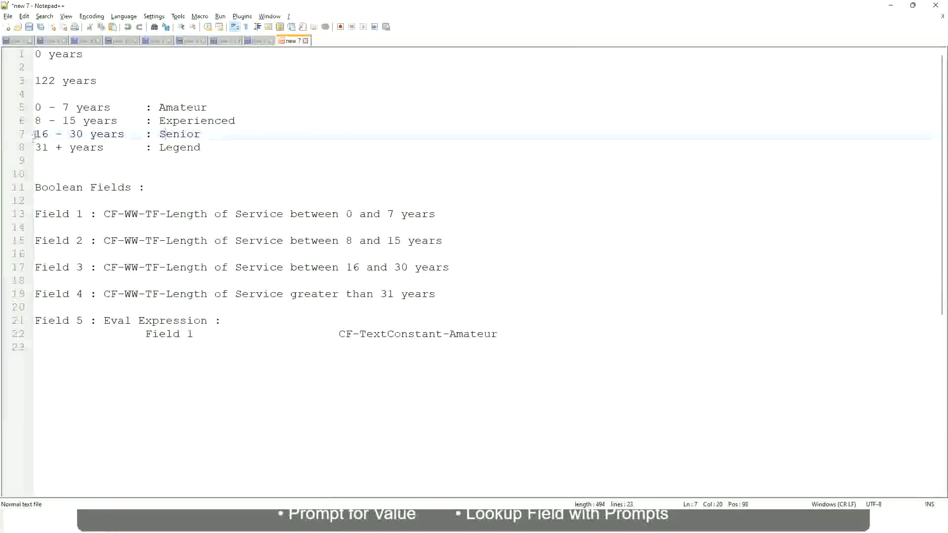
left_click_drag(36, 134, 92, 135)
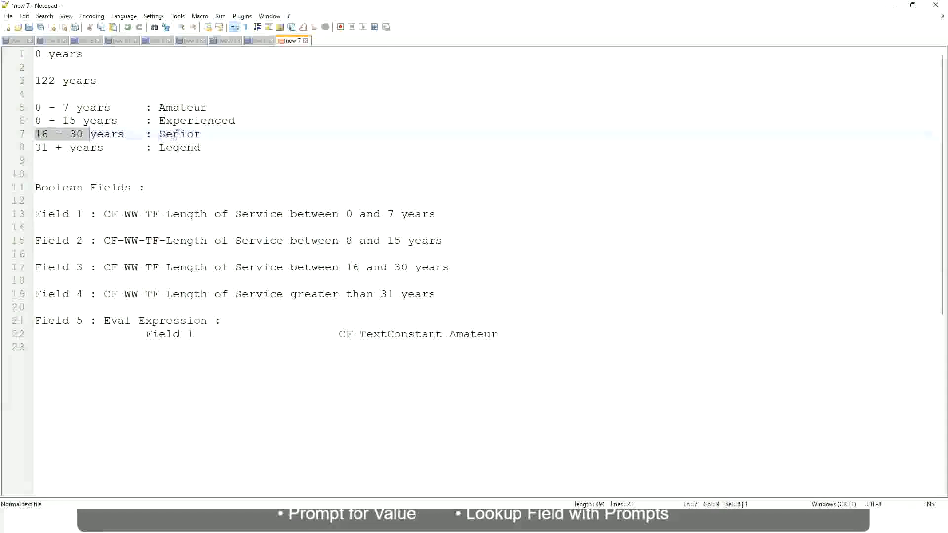
double_click(177, 134)
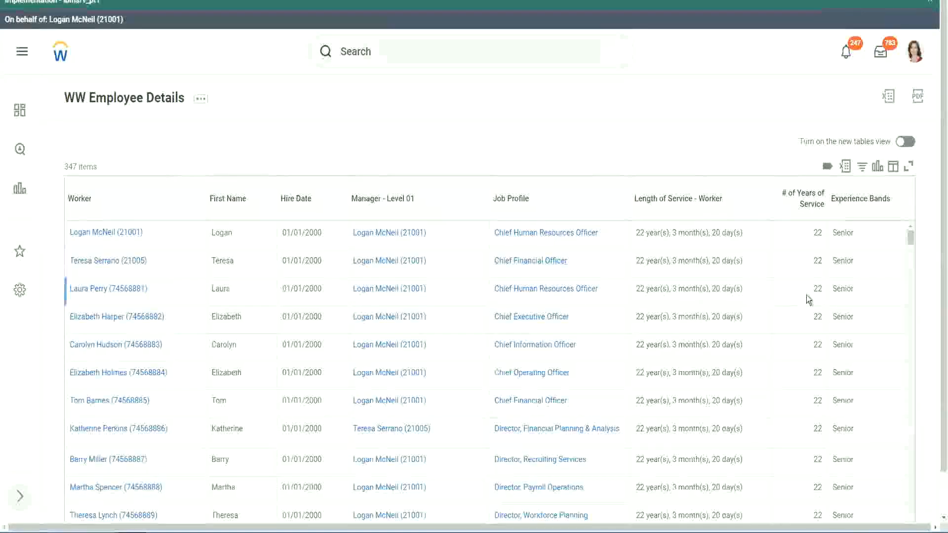
In the WW Employee Details results, compare the workers' years of service with their Experience Bands values
scroll(813, 297, "down", 3)
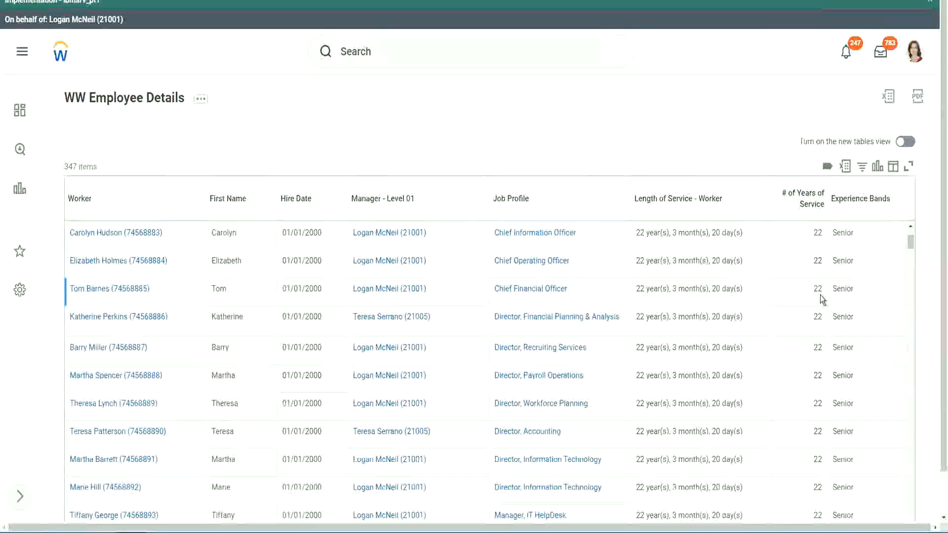
scroll(820, 300, "down", 7)
scroll(828, 330, "down", 7)
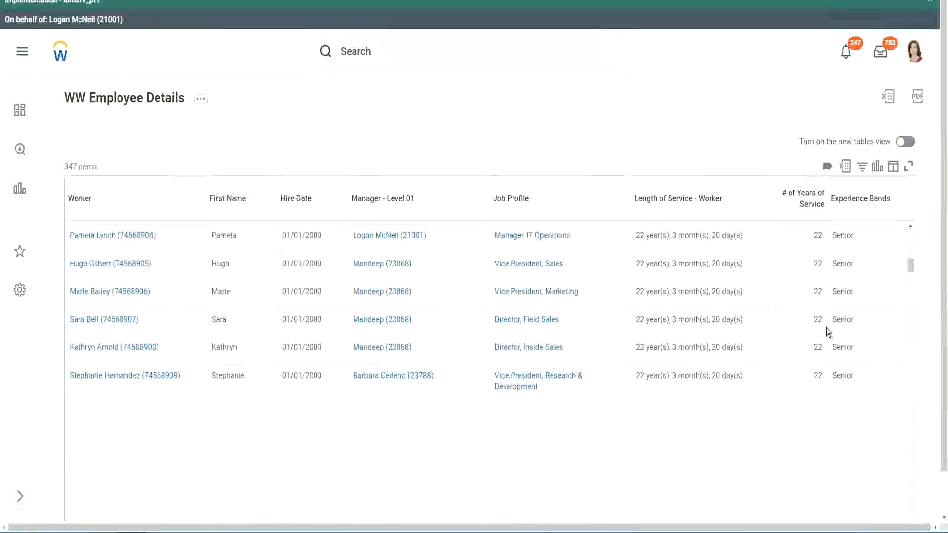
scroll(845, 344, "down", 1)
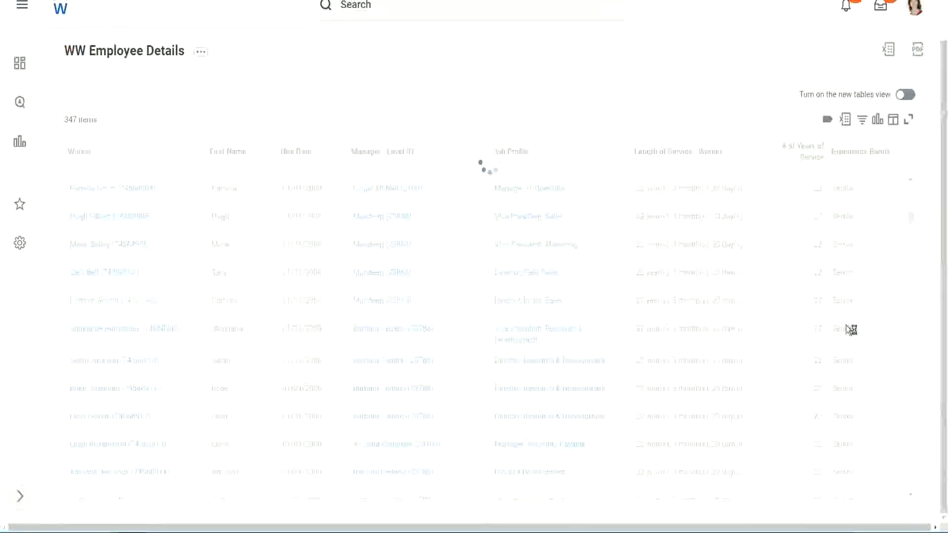
scroll(878, 277, "down", 4)
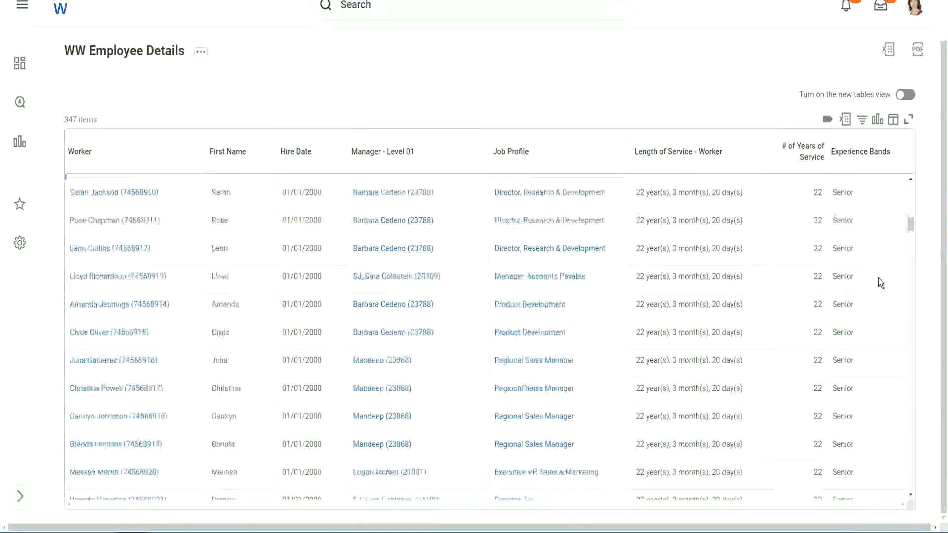
scroll(879, 279, "down", 3)
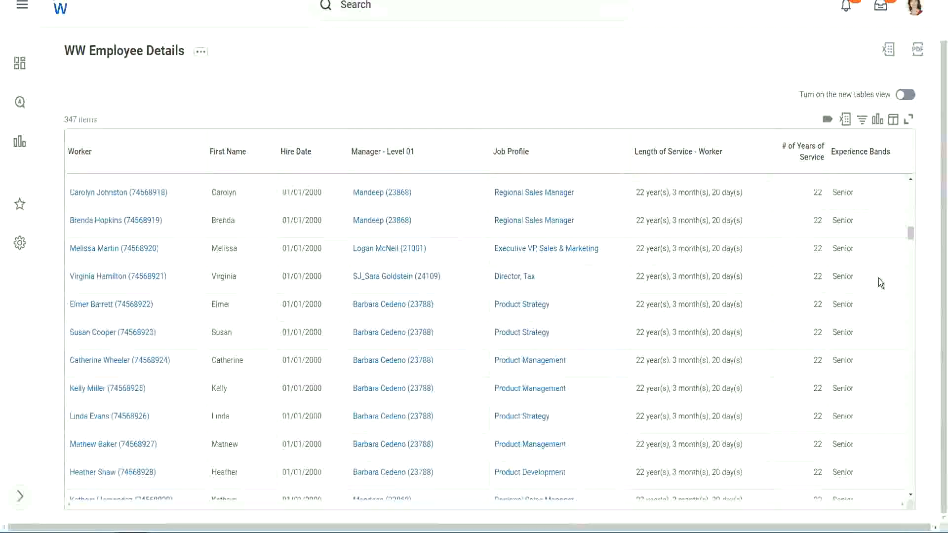
scroll(878, 278, "down", 6)
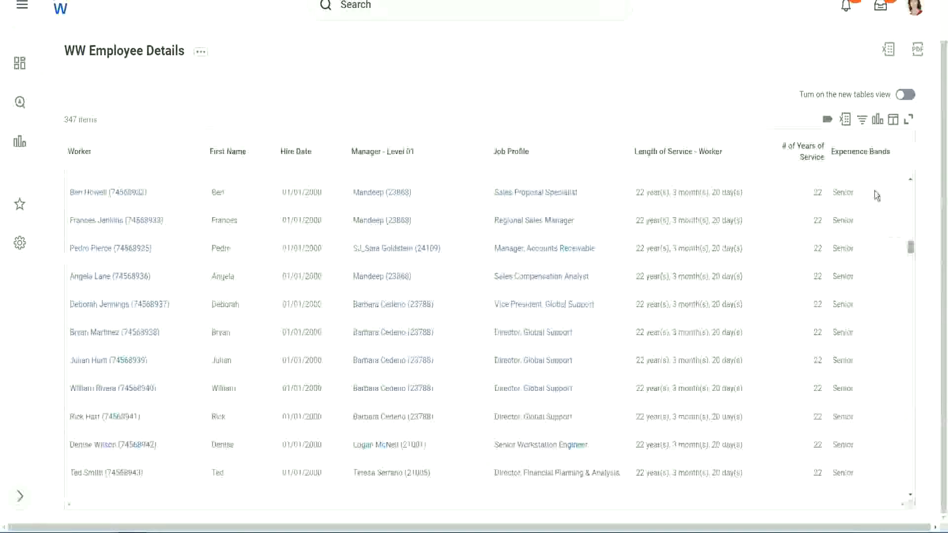
Filter the Experience Bands column of the report results to values that contain Amateur
left_click(864, 161)
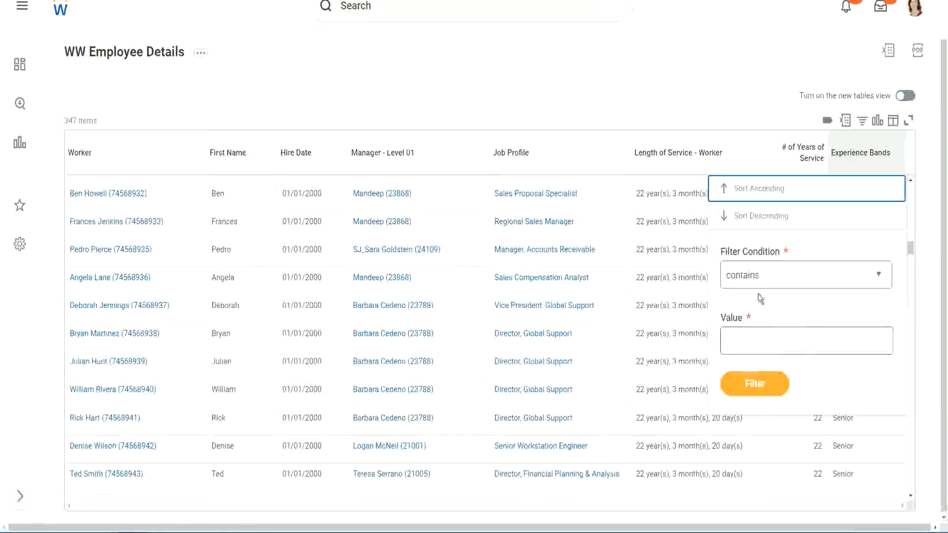
left_click(751, 333)
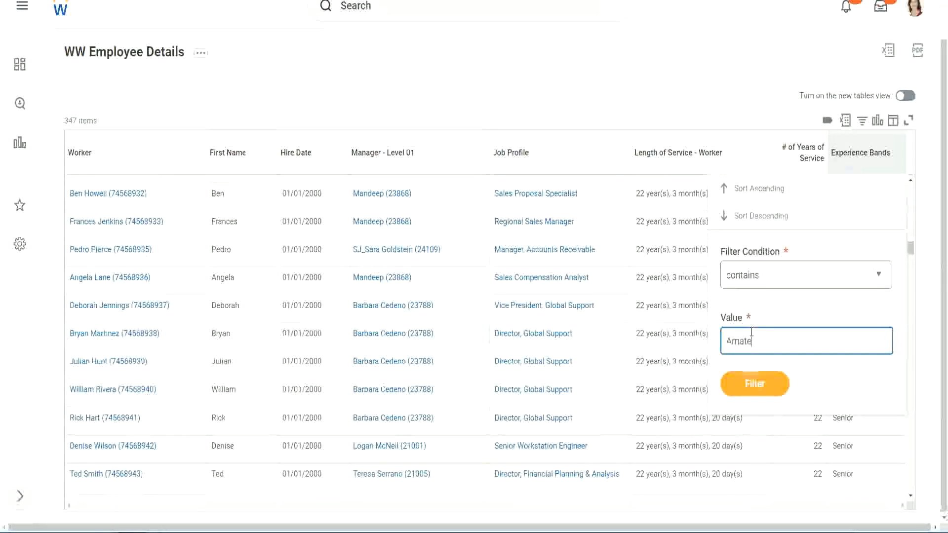
type("Amateur")
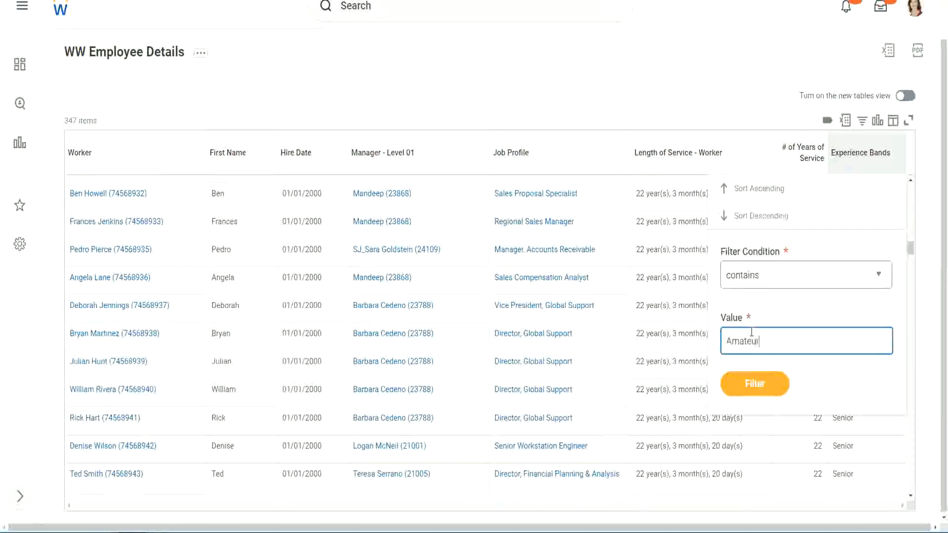
left_click(748, 390)
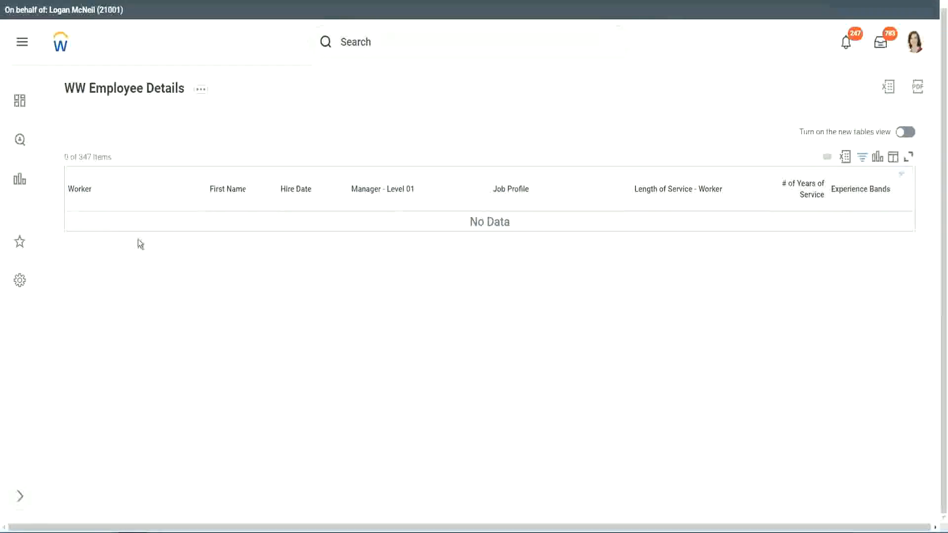
Change the Experience Bands filter value to Legend and look through the matching workers' years of service
left_click(862, 193)
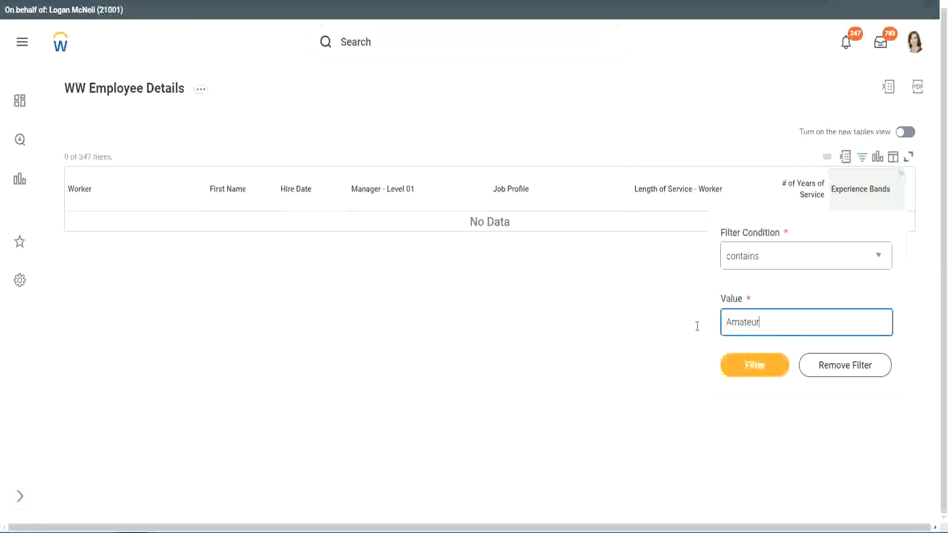
left_click_drag(697, 326, 676, 324)
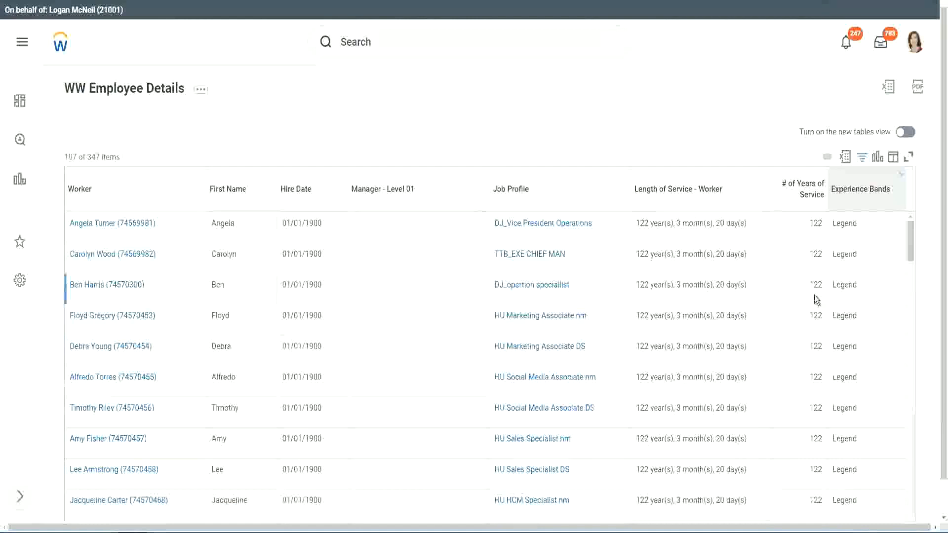
scroll(813, 295, "down", 10)
scroll(814, 296, "down", 5)
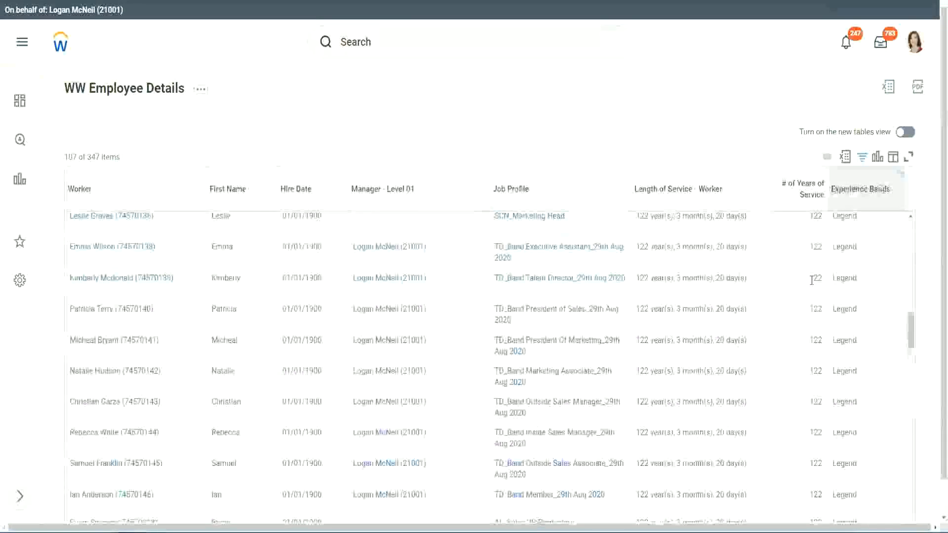
scroll(812, 282, "down", 10)
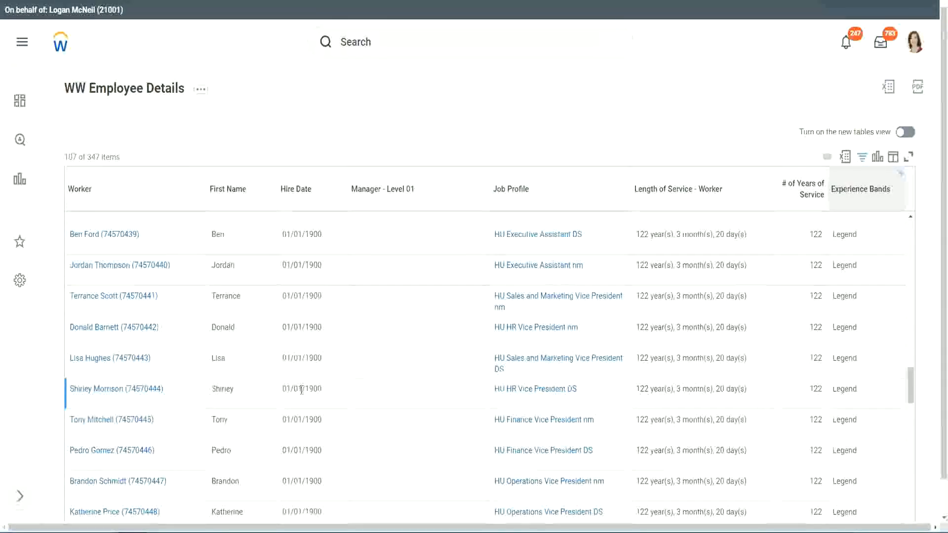
Compare hire dates and years of service with the Legend band down to the last filtered worker
double_click(306, 388)
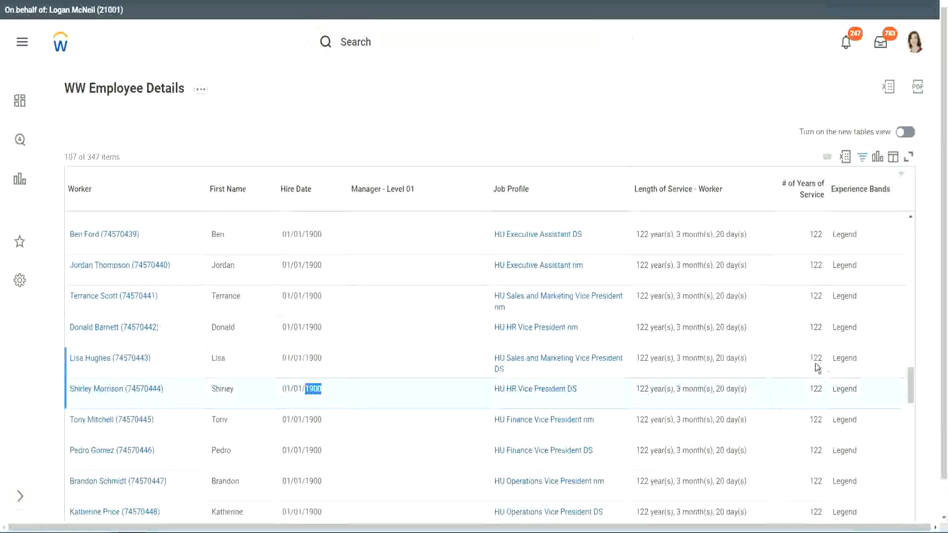
scroll(810, 376, "down", 2)
scroll(805, 367, "down", 3)
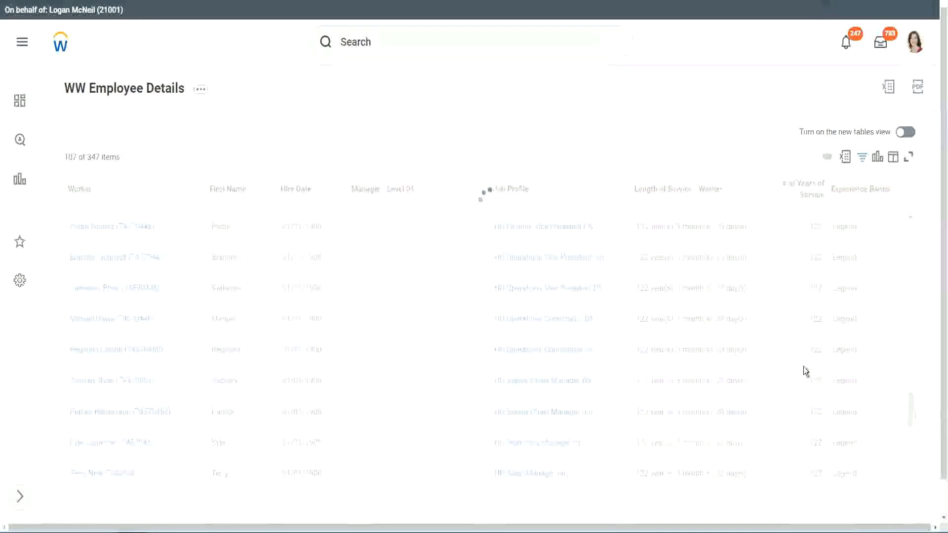
scroll(804, 366, "down", 15)
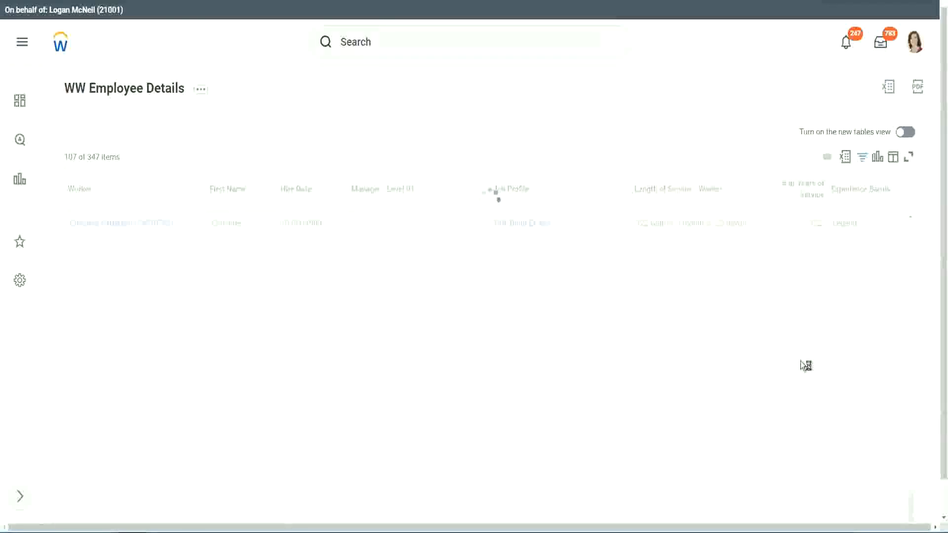
scroll(790, 325, "down", 6)
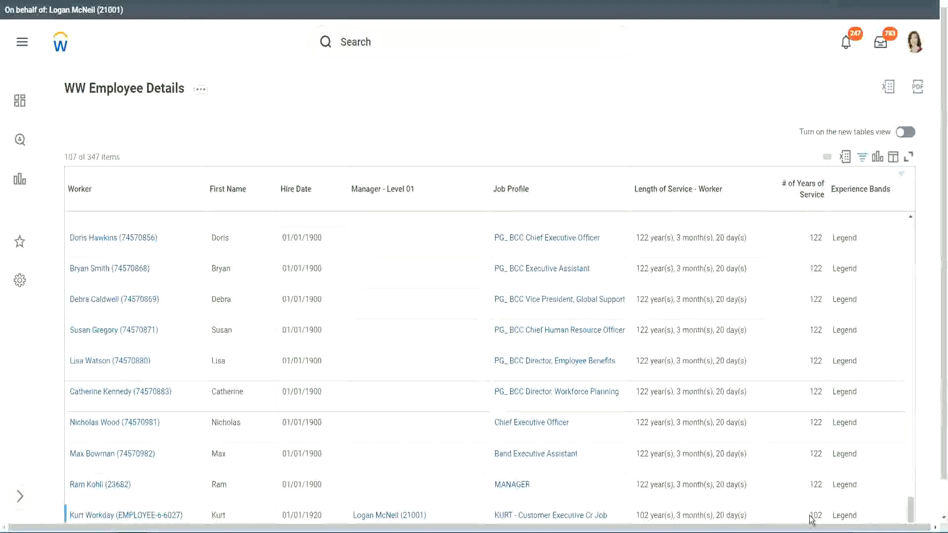
double_click(814, 504)
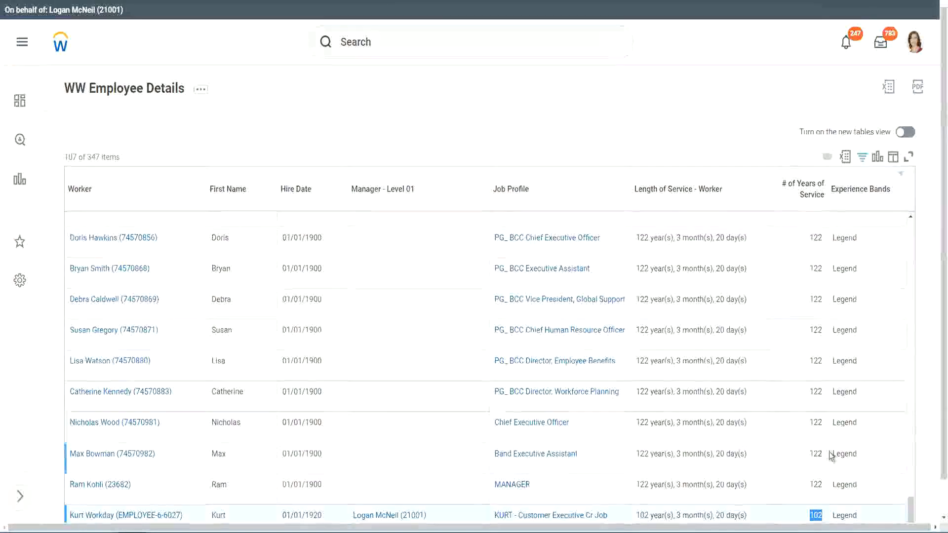
left_click_drag(816, 422, 823, 422)
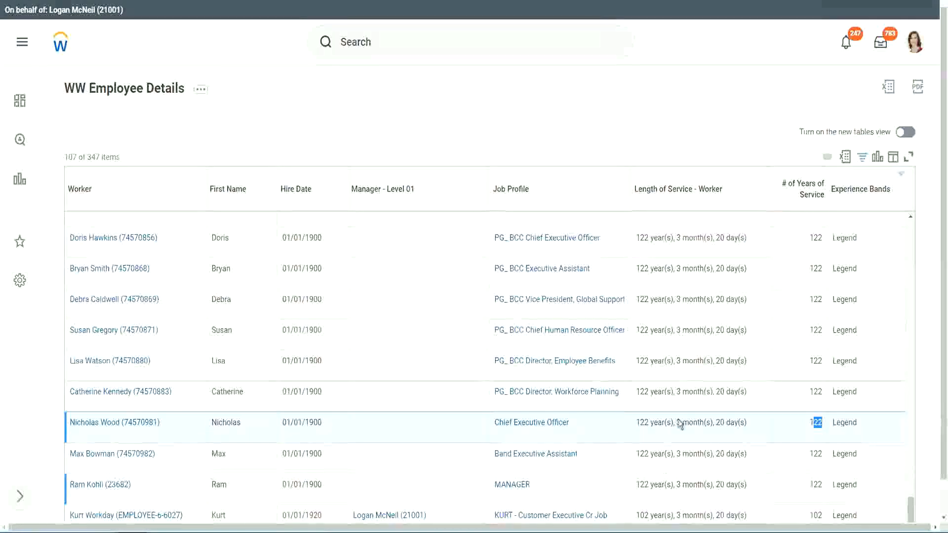
left_click(796, 393)
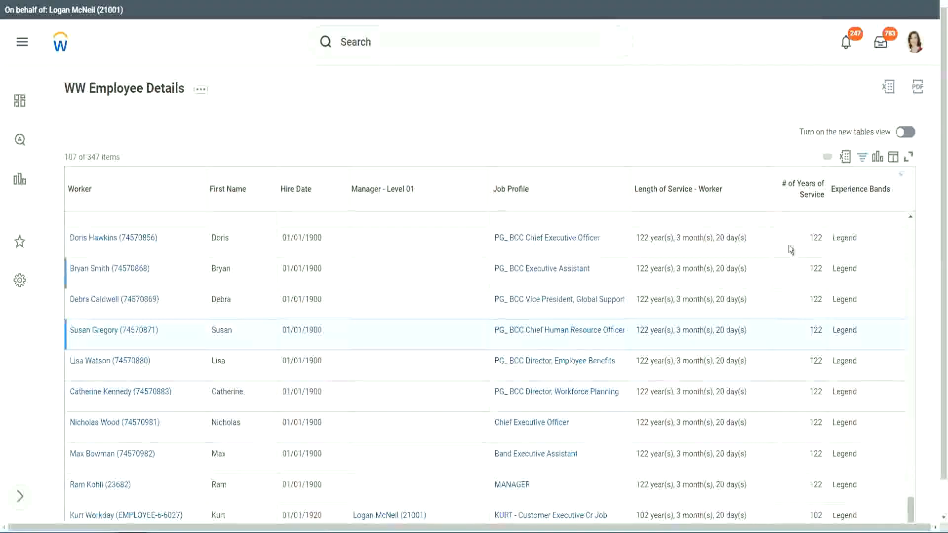
Replace the Experience Bands filter value with Experienced and apply the filter
left_click(866, 192)
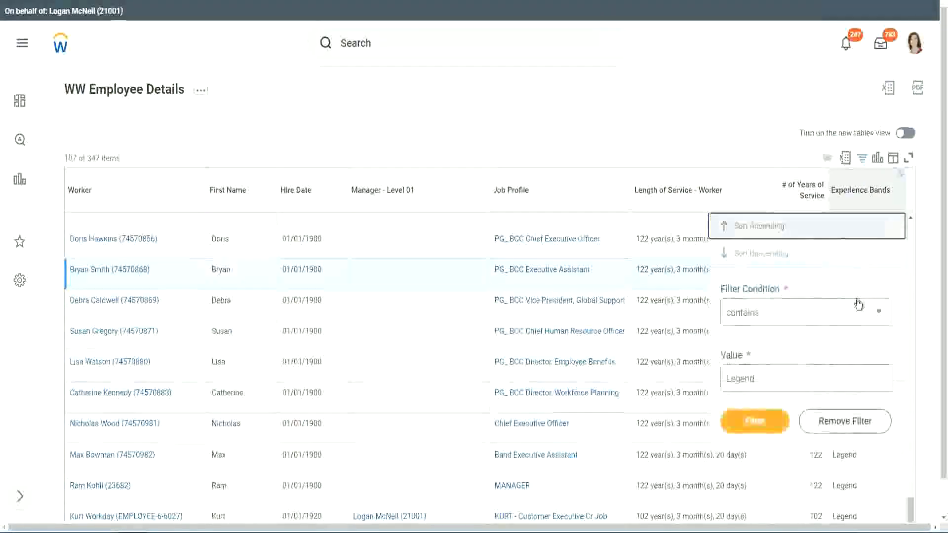
left_click(777, 380)
key("ctrl+a")
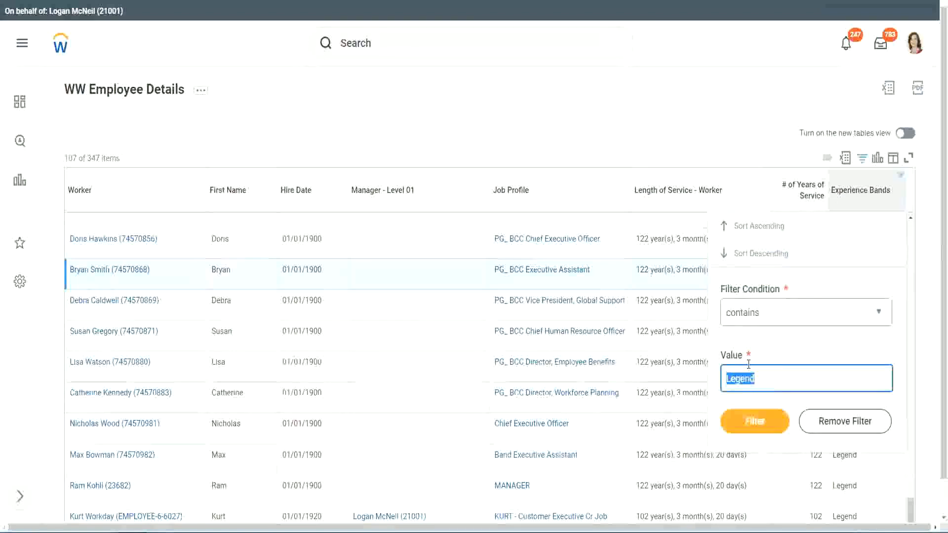
type("Ex")
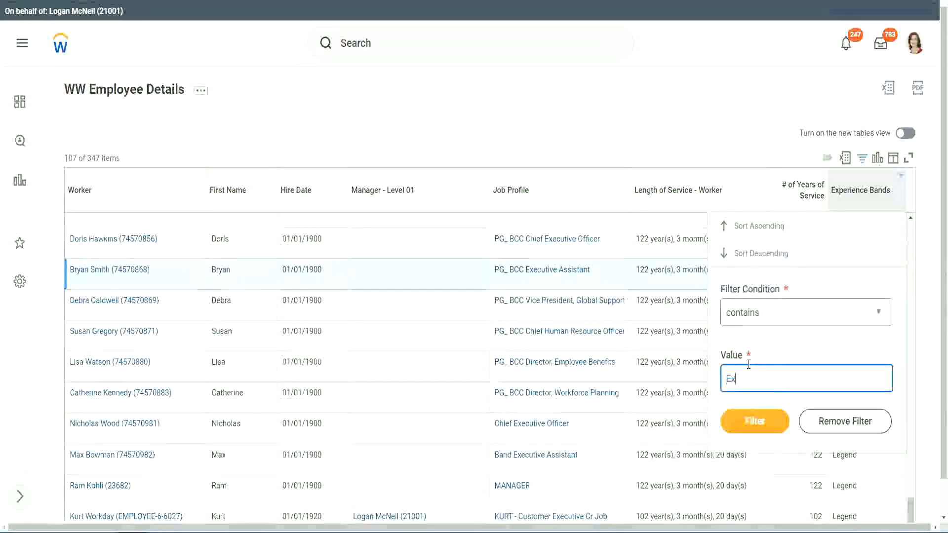
type("per")
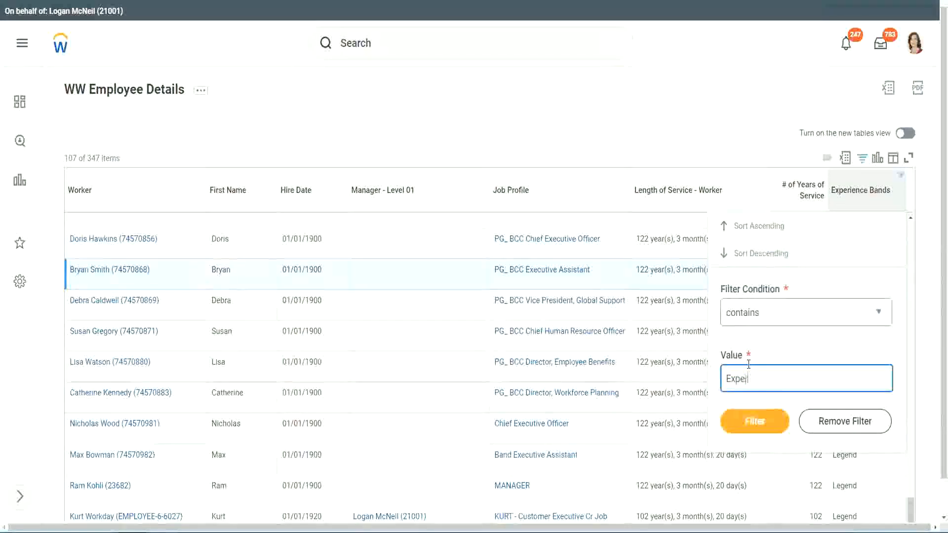
type("ienced")
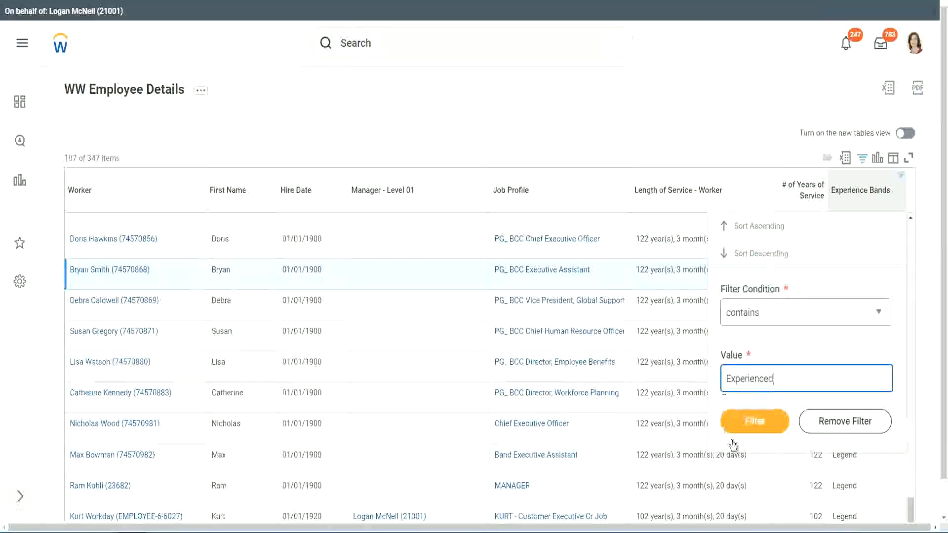
left_click(760, 421)
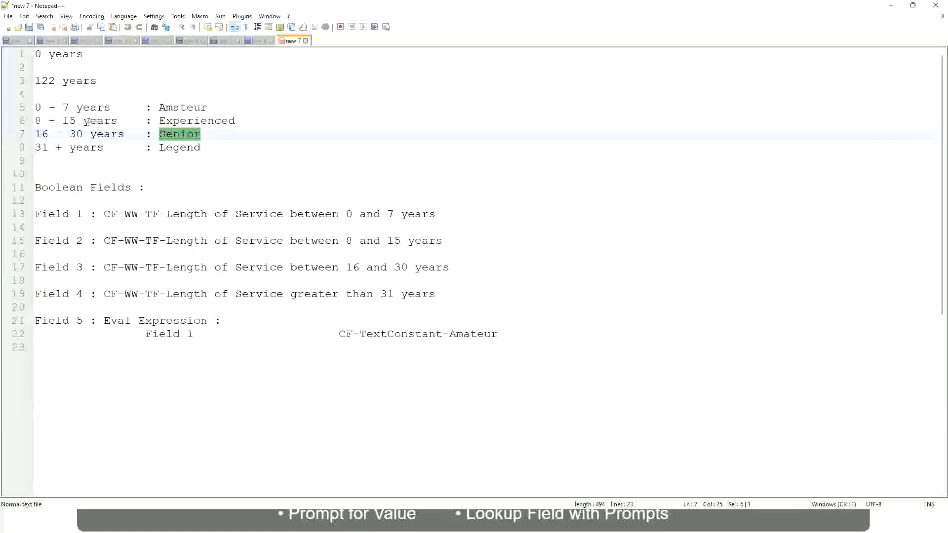
Switch to the Notepad++ notes and check the range of years defined for the Experienced band
left_click(87, 122)
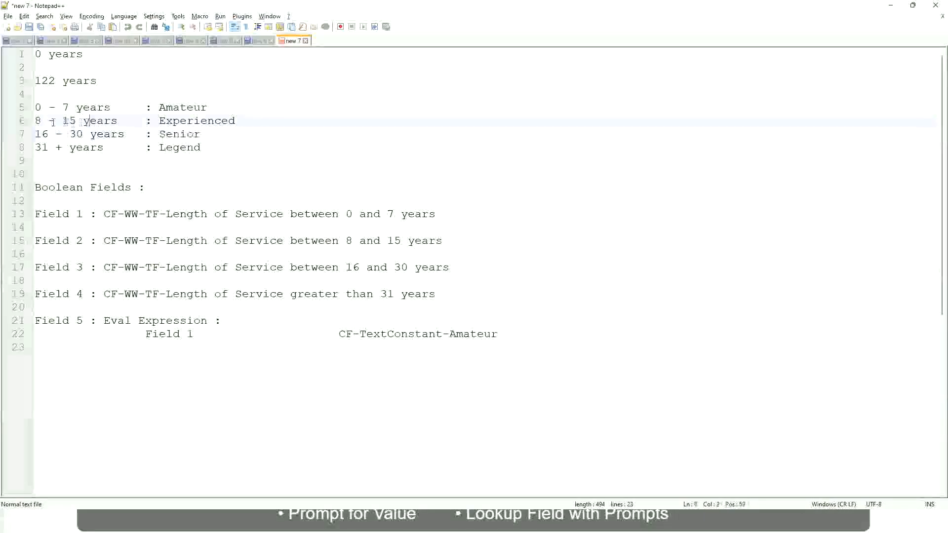
left_click_drag(41, 121, 74, 121)
left_click(78, 121)
left_click(110, 122)
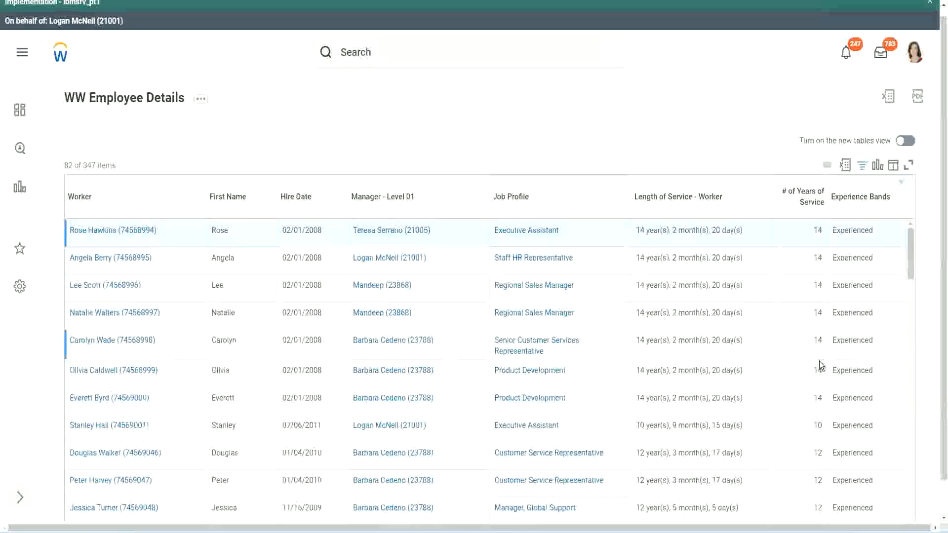
Return to the WW Employee Details report in Workday and compare the filtered workers' years of service with the Experienced band
scroll(821, 365, "down", 3)
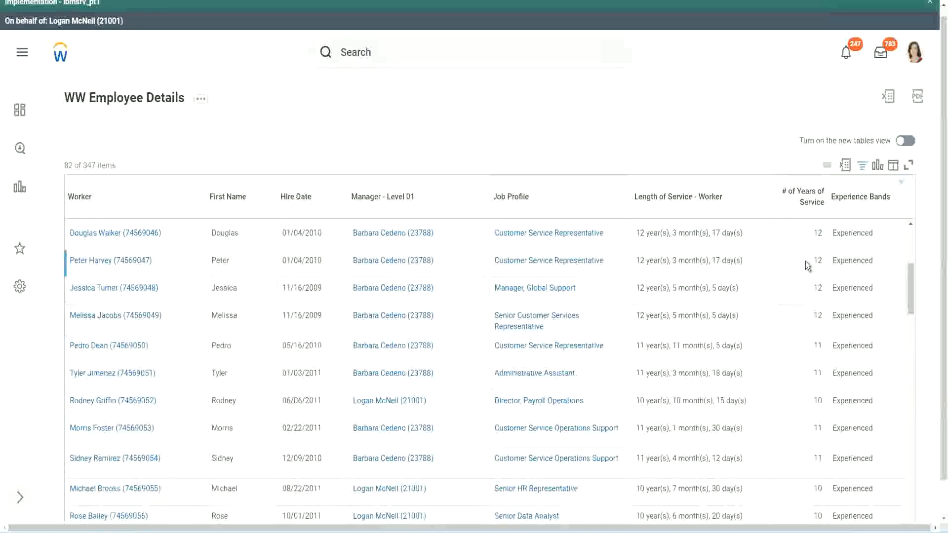
double_click(816, 260)
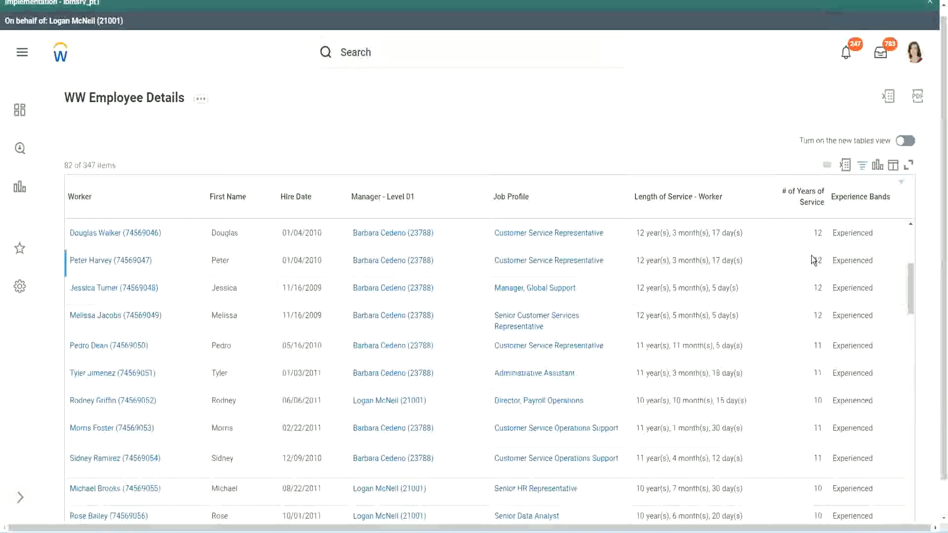
double_click(839, 259)
scroll(817, 345, "down", 3)
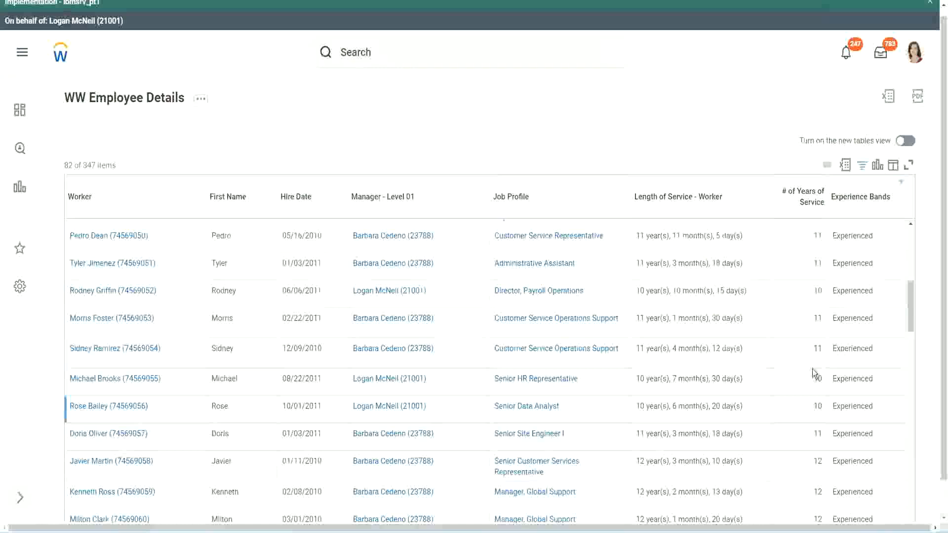
left_click(818, 349)
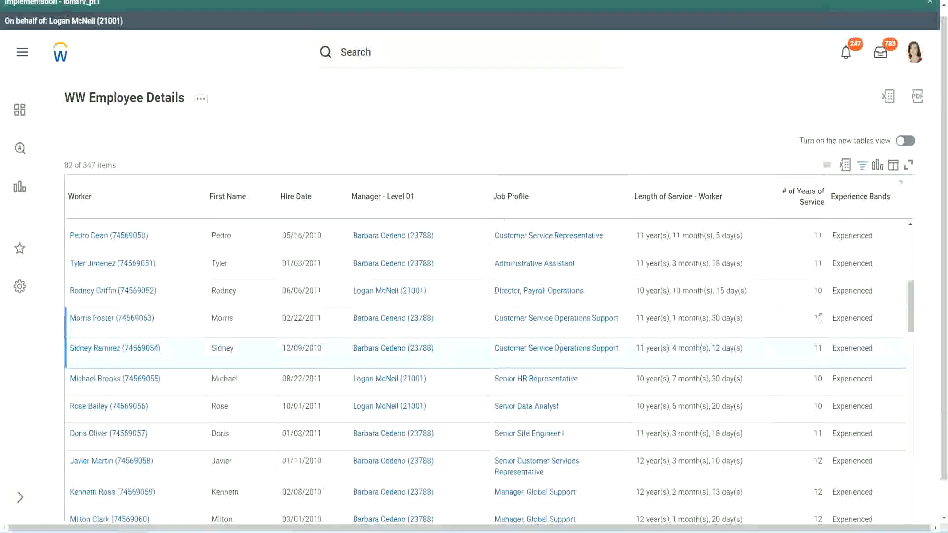
left_click(865, 317)
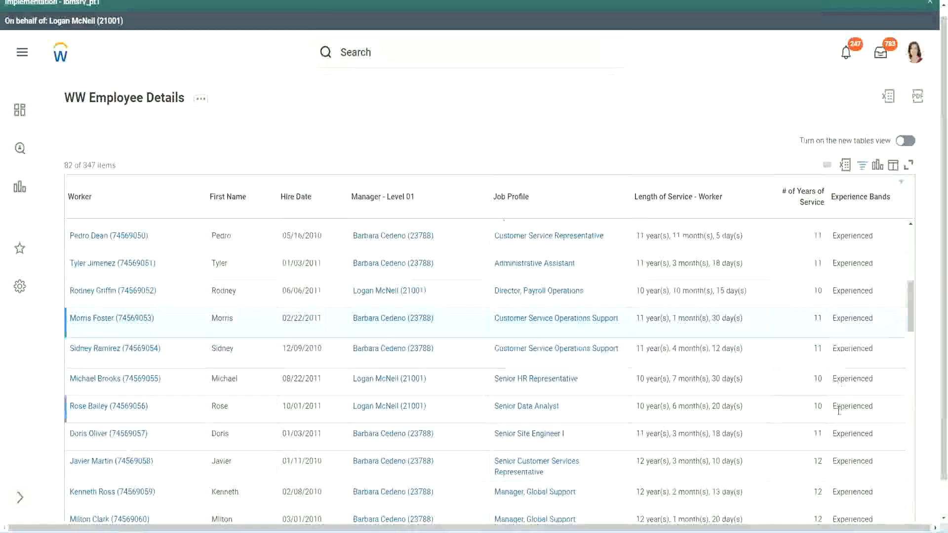
scroll(838, 410, "down", 5)
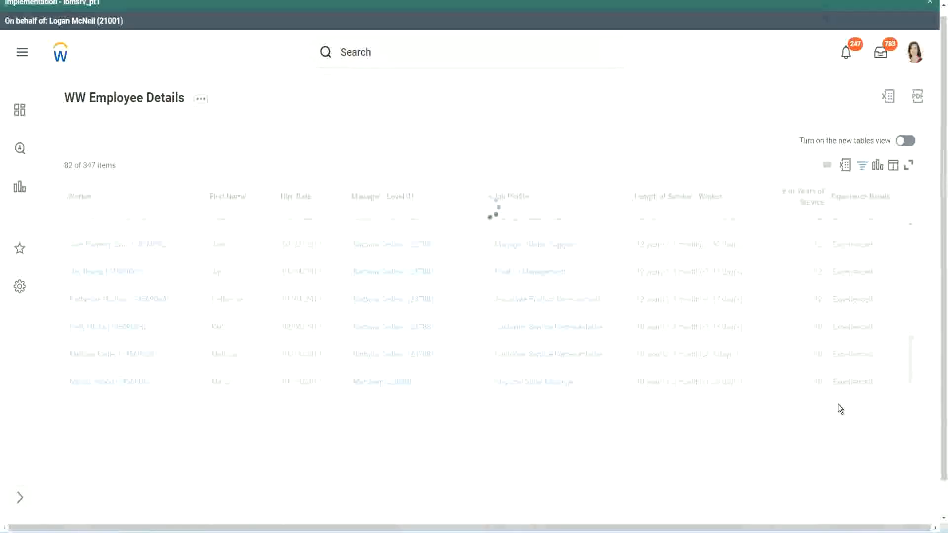